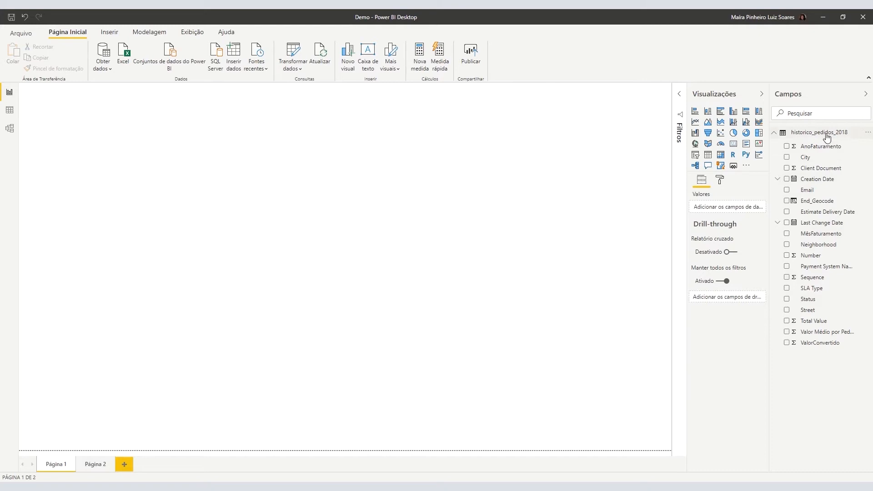
pyautogui.click(775, 132)
pyautogui.click(9, 111)
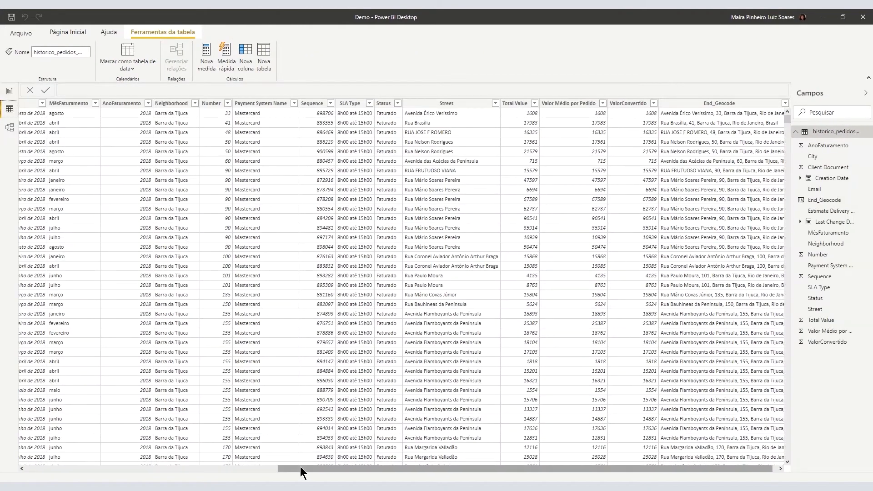
pyautogui.moveTo(300, 467)
pyautogui.mouseDown()
pyautogui.moveTo(39, 462)
pyautogui.moveTo(300, 468)
pyautogui.mouseUp()
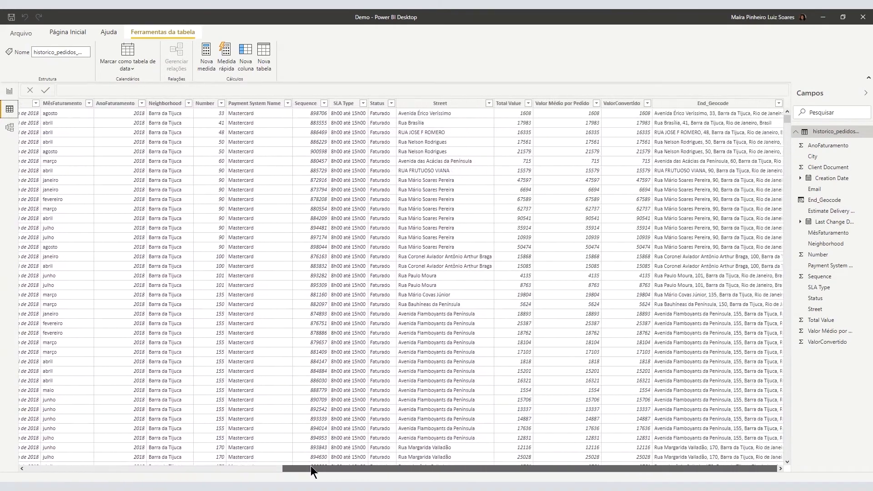
pyautogui.scroll(-8, 316, 353)
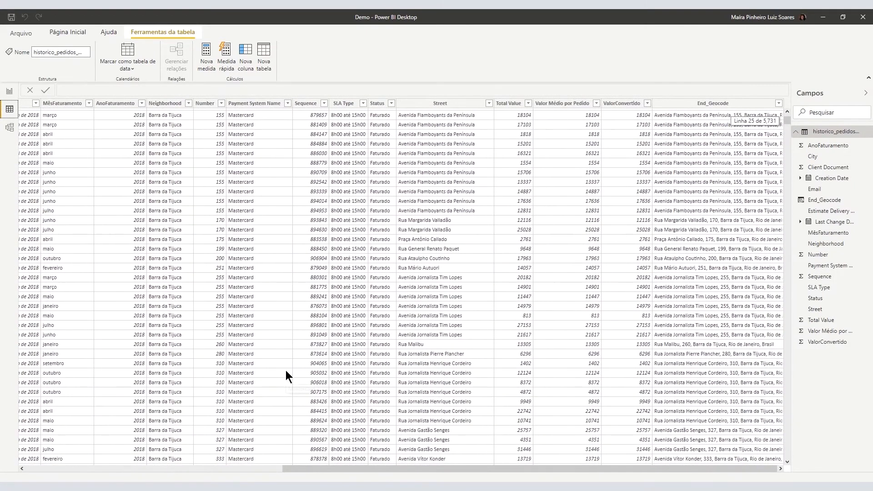
pyautogui.click(9, 91)
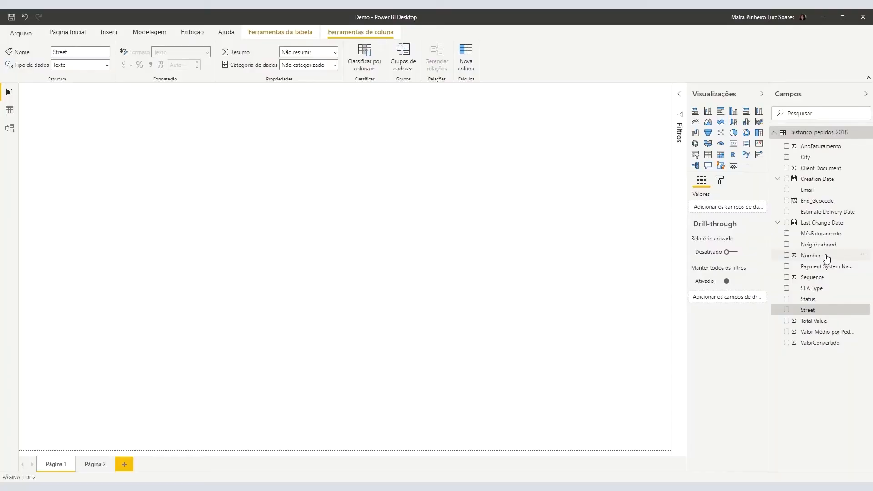
pyautogui.click(826, 258)
pyautogui.click(820, 158)
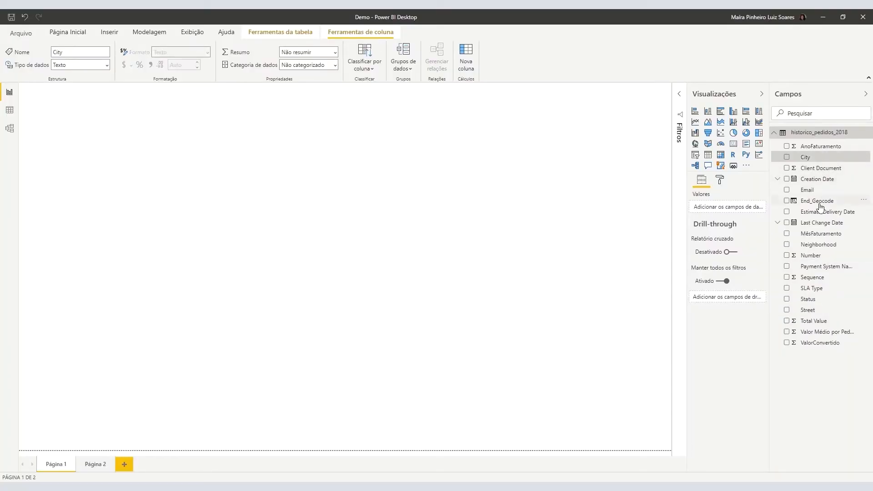
pyautogui.click(828, 201)
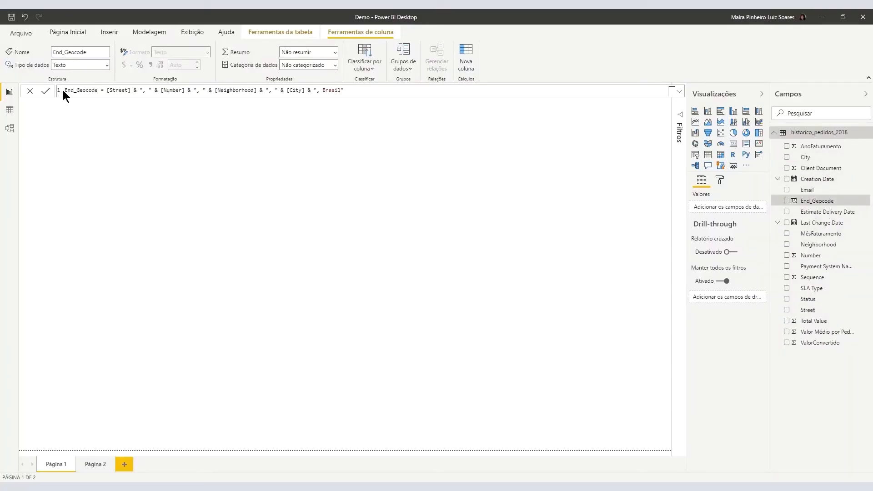
pyautogui.moveTo(65, 90); pyautogui.dragTo(308, 90)
pyautogui.click(419, 184)
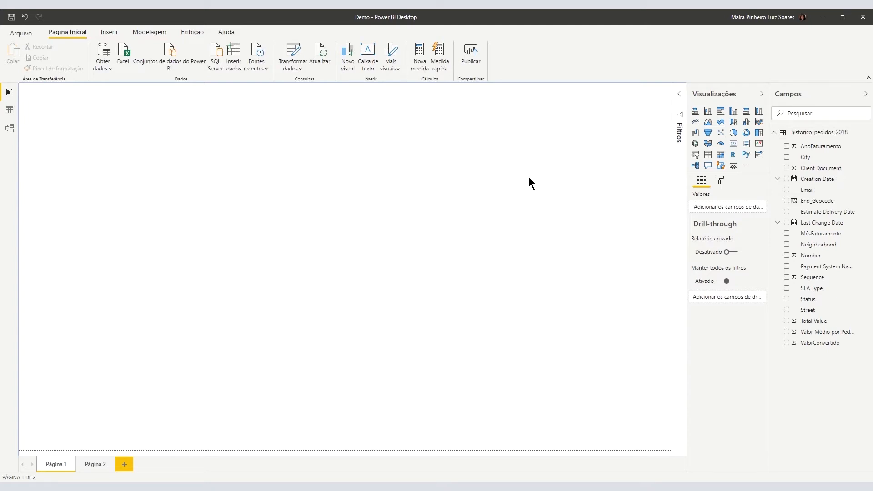
# Add an ArcGIS map sized to fill Página 1, with End_Geocode as its location field.
pyautogui.click(727, 165)
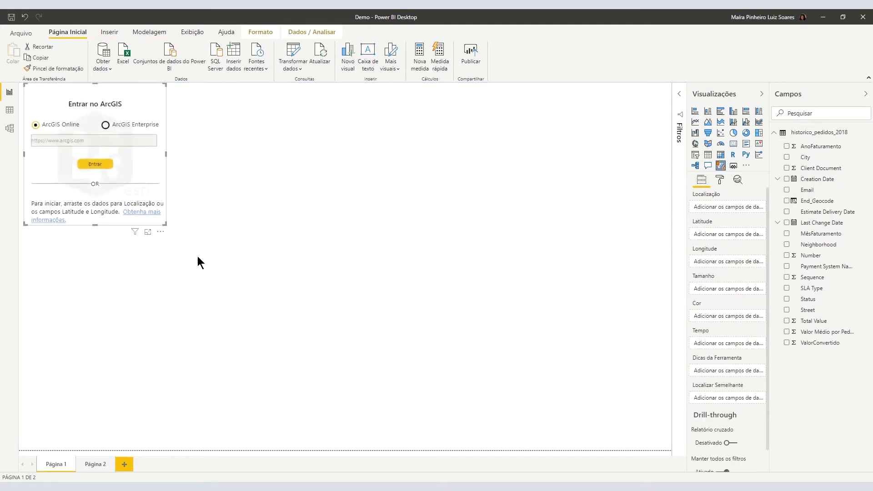
pyautogui.moveTo(165, 224); pyautogui.dragTo(664, 457)
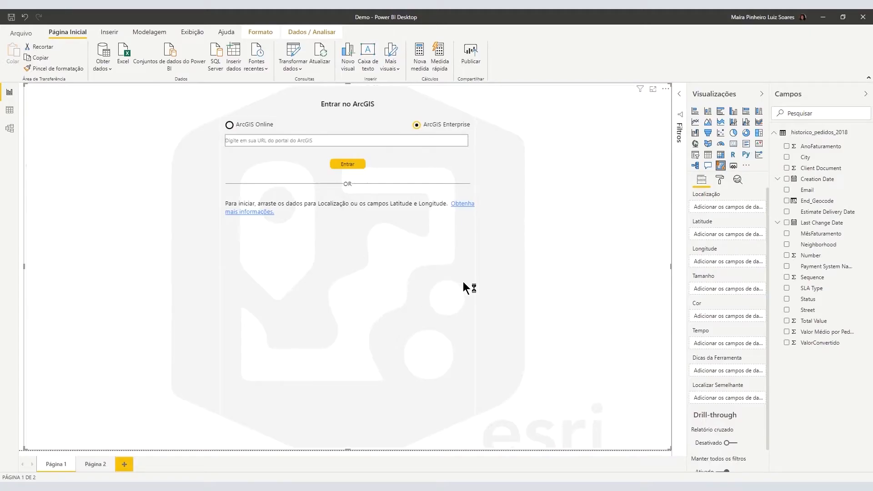
pyautogui.moveTo(818, 201); pyautogui.dragTo(748, 213)
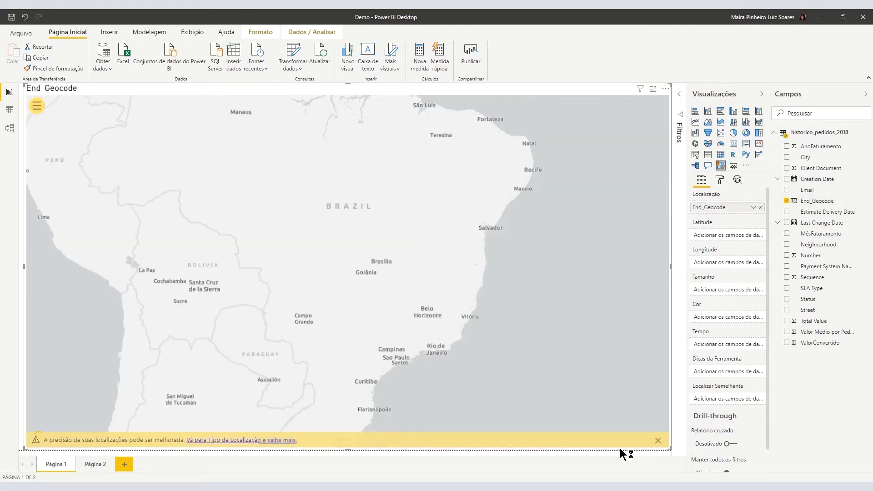
# Dismiss the location-precision warning and zoom the map into Rio de Janeiro.
pyautogui.click(658, 441)
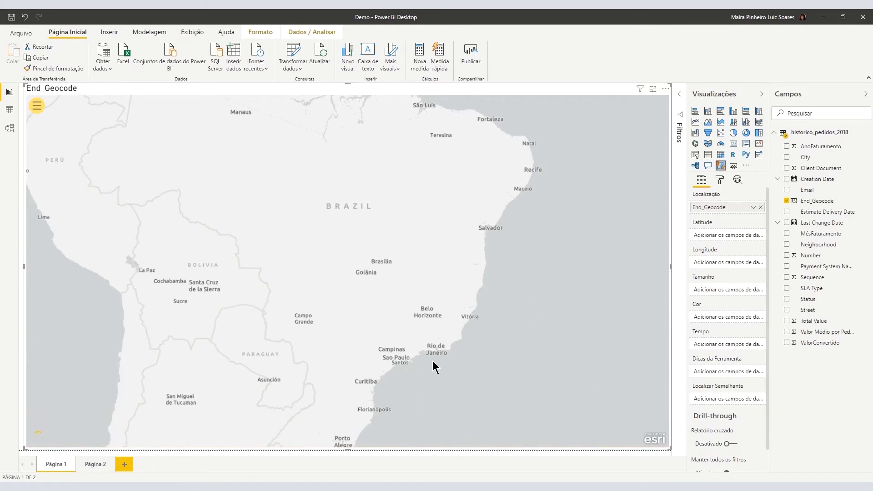
pyautogui.scroll(8, 432, 356)
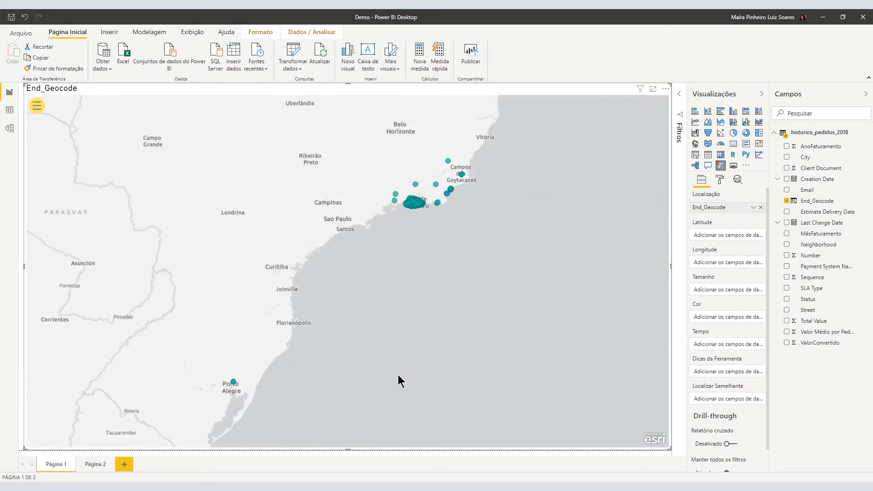
pyautogui.scroll(4, 395, 195)
pyautogui.scroll(2, 450, 227)
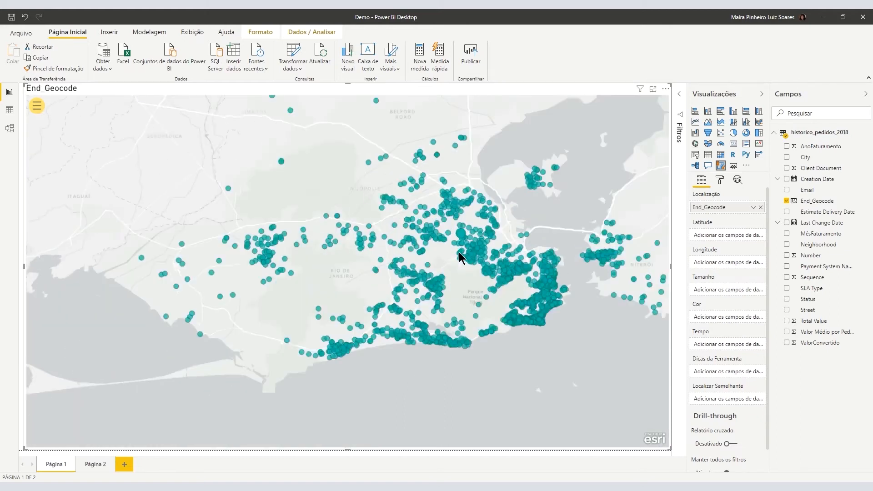
# Expand the map tools and view, then close, the ArcGIS account information.
pyautogui.click(37, 110)
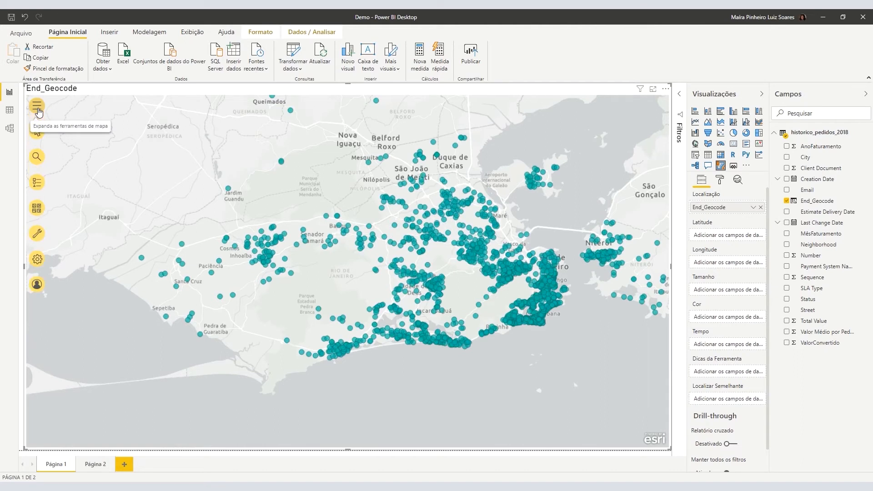
pyautogui.click(37, 284)
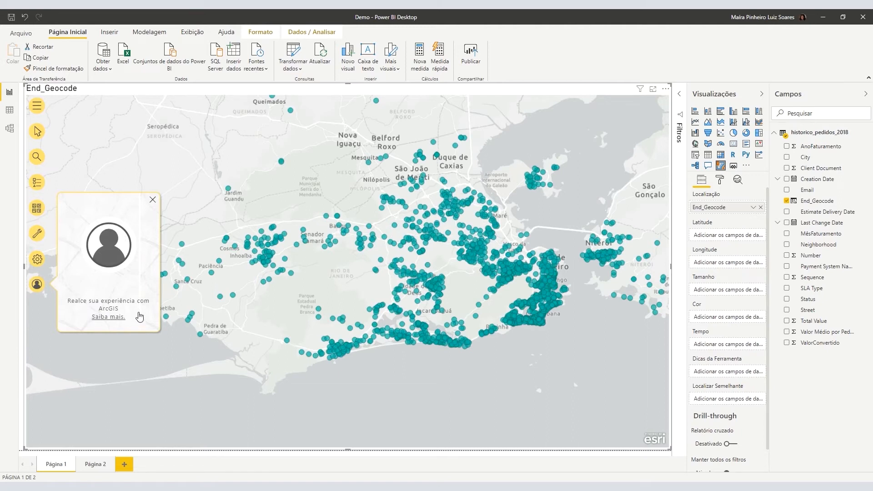
pyautogui.click(153, 199)
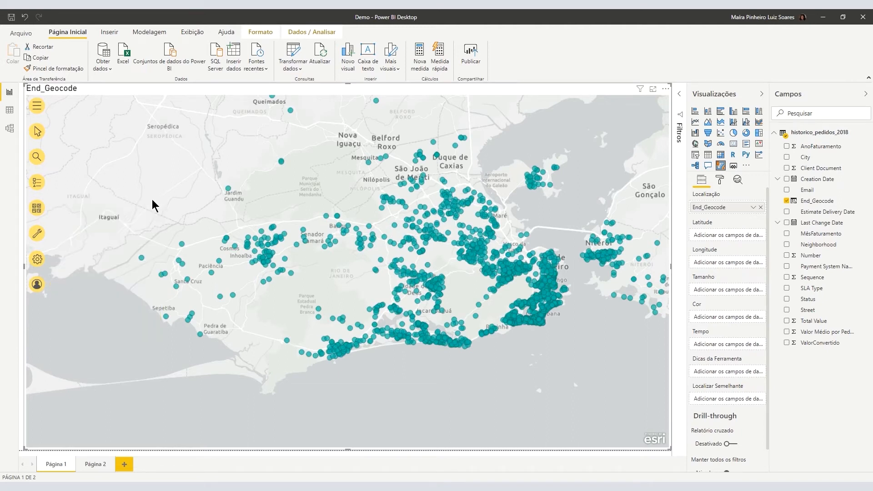
# Try the OpenStreetMap and Ruas basemaps, then settle on Tela Cinza Escuro (dark grey canvas).
pyautogui.click(39, 212)
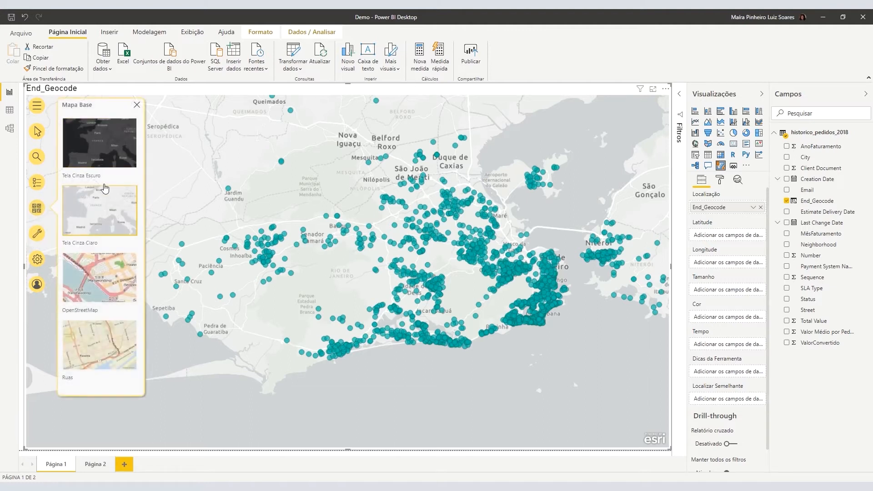
pyautogui.click(117, 144)
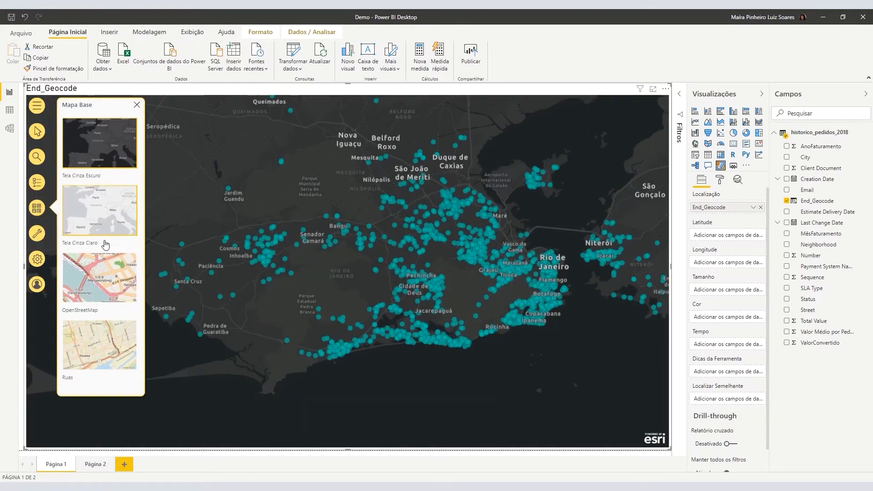
pyautogui.click(106, 279)
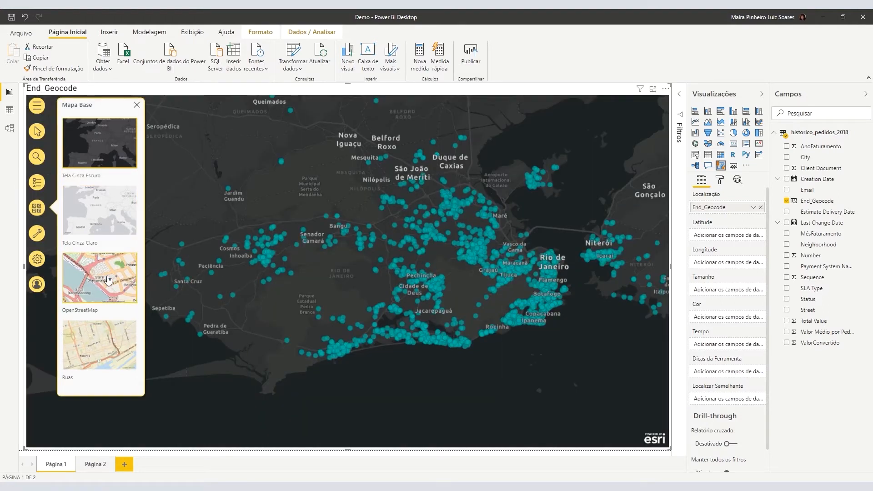
pyautogui.click(104, 345)
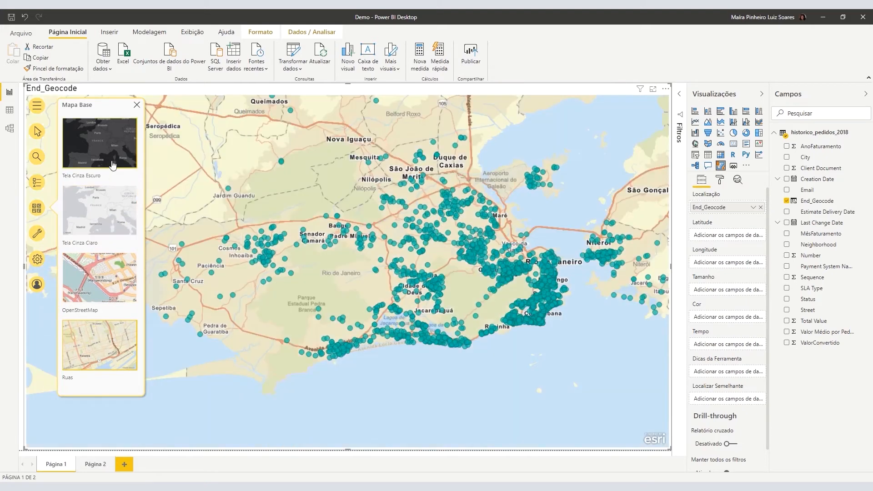
pyautogui.click(108, 144)
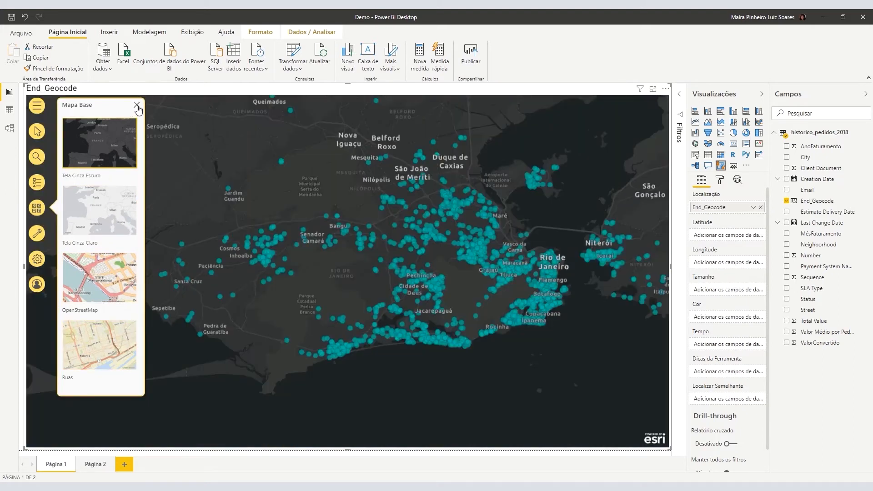
pyautogui.click(137, 107)
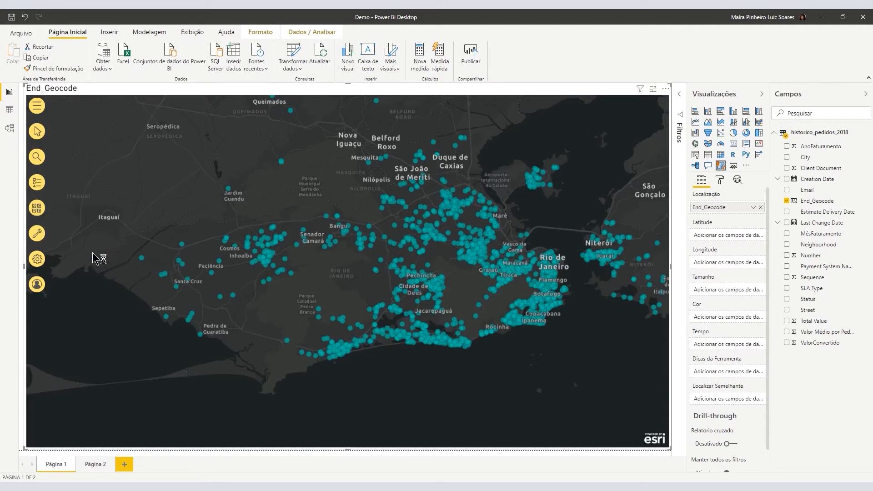
pyautogui.click(38, 233)
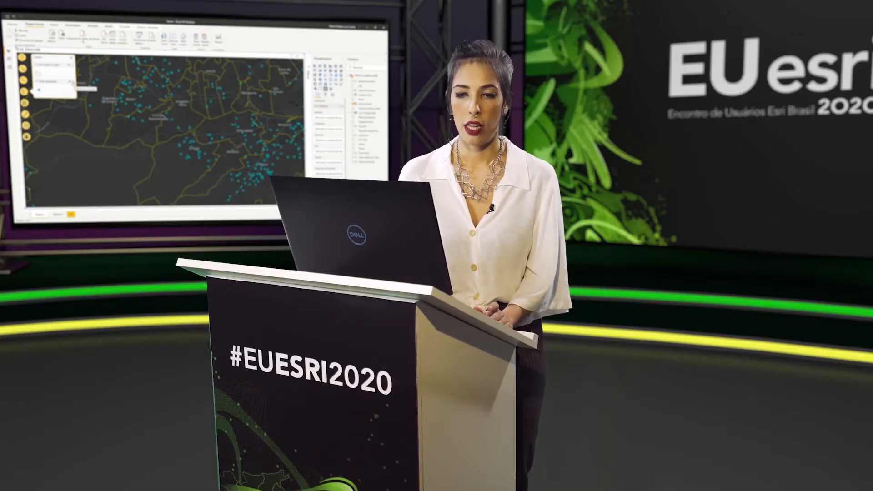
# Open the Estilo do símbolo options for the order points layer.
pyautogui.click(72, 82)
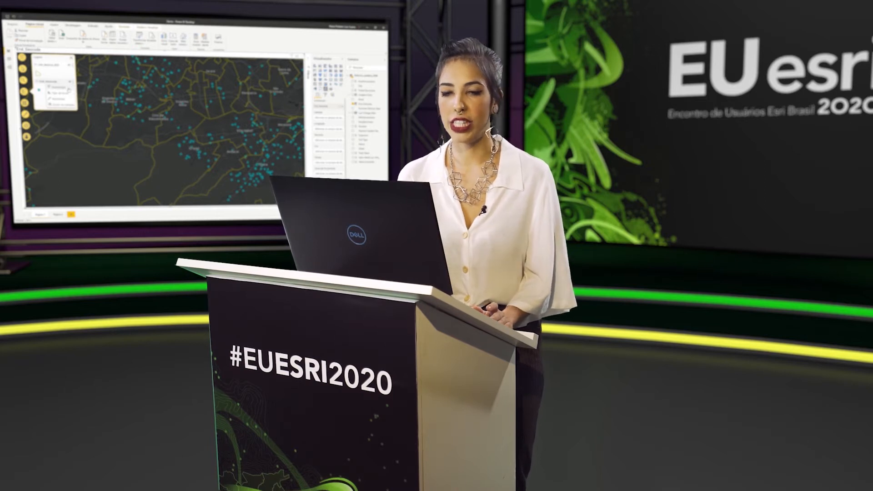
pyautogui.click(59, 93)
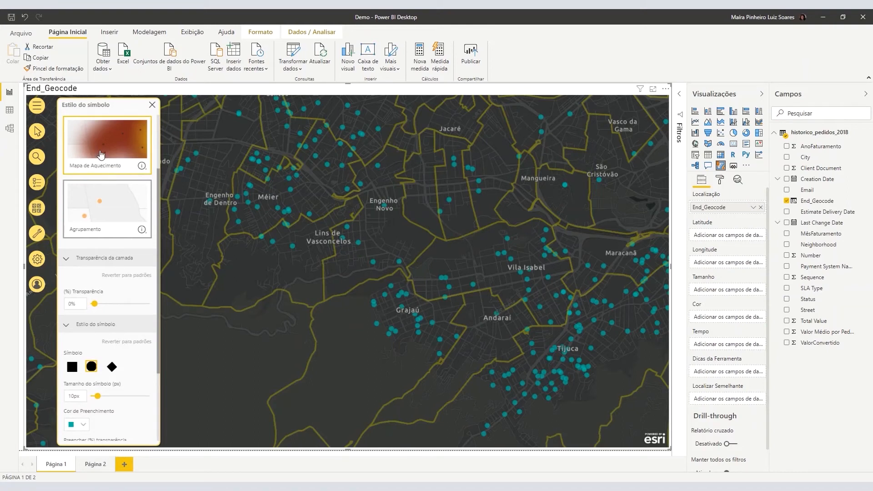
# Render the orders as a heat map with a yellow-red-blue colour ramp and a wider area of influence.
pyautogui.click(128, 157)
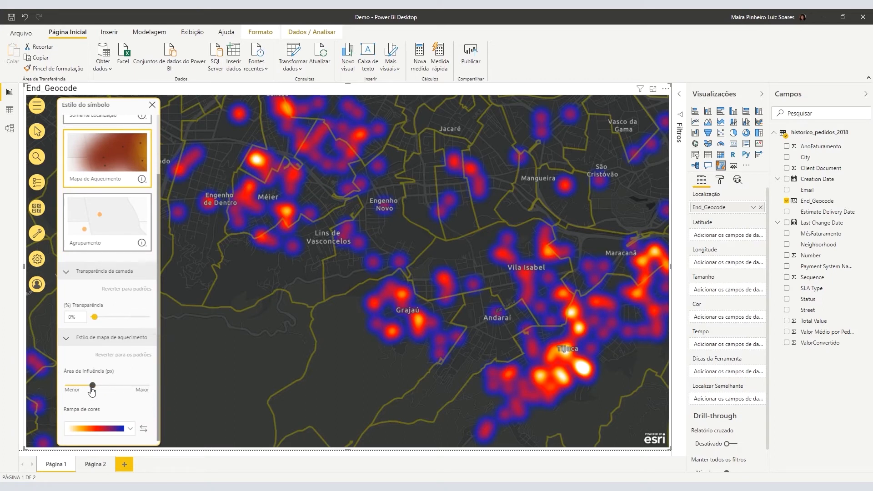
pyautogui.moveTo(93, 387); pyautogui.dragTo(119, 387)
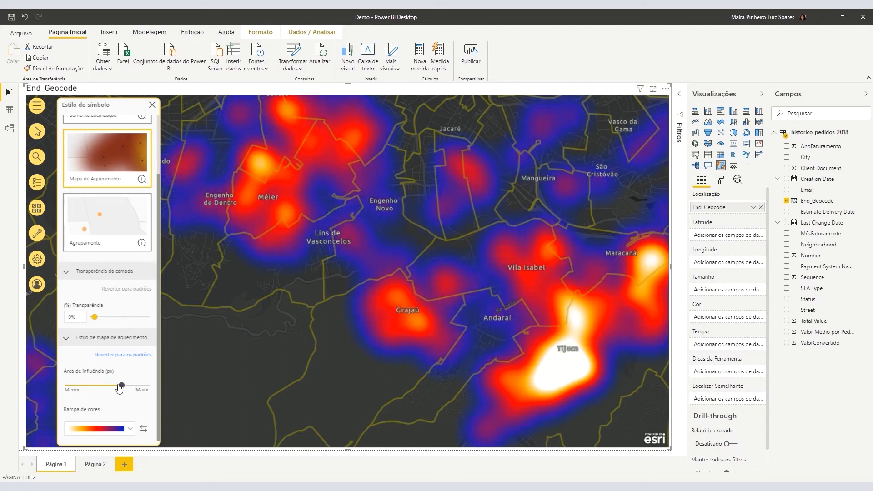
pyautogui.click(85, 387)
pyautogui.click(131, 432)
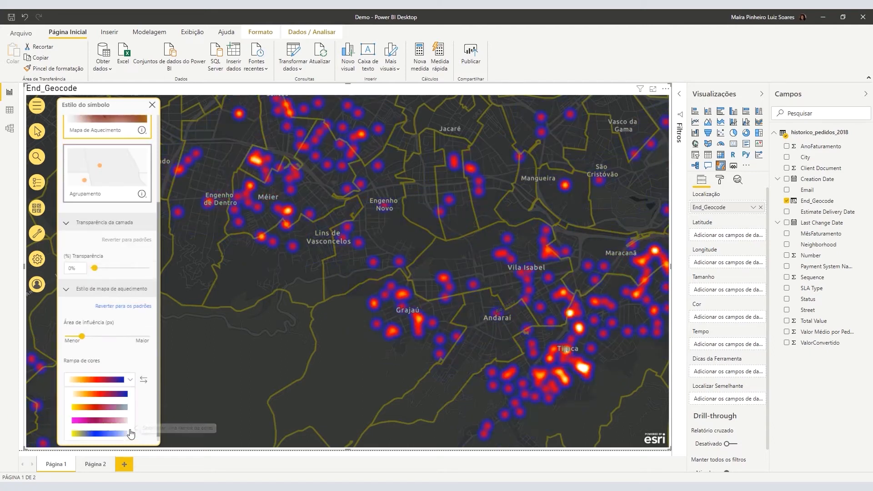
pyautogui.click(110, 435)
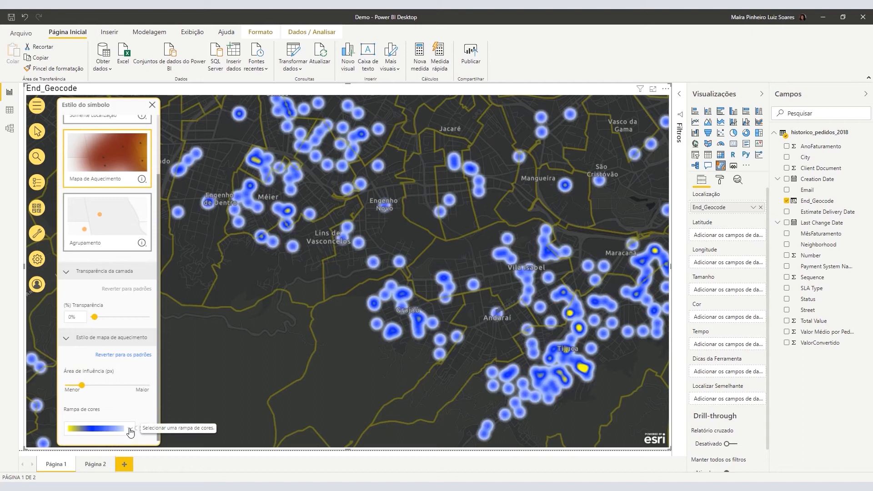
pyautogui.click(131, 432)
pyautogui.click(110, 402)
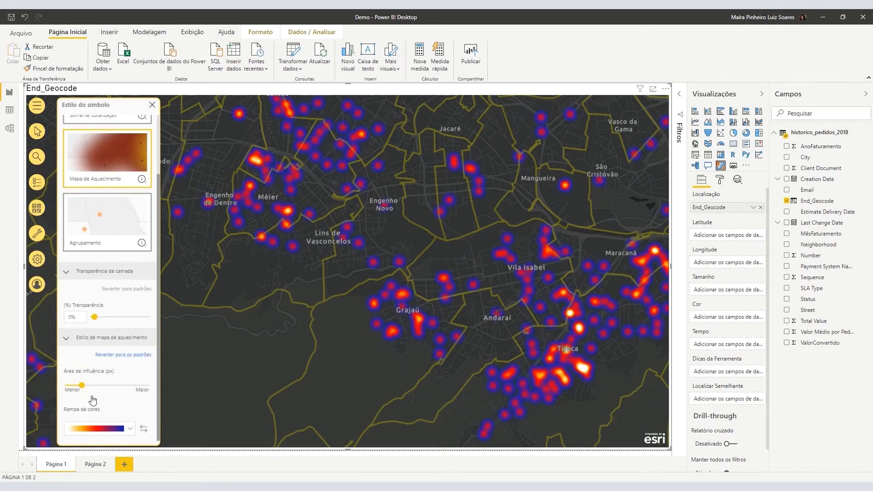
pyautogui.moveTo(82, 386); pyautogui.dragTo(98, 386)
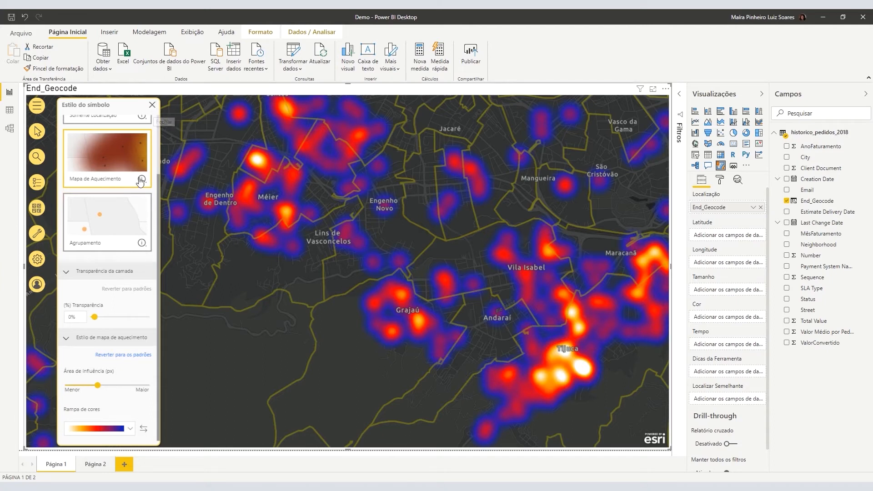
pyautogui.click(127, 225)
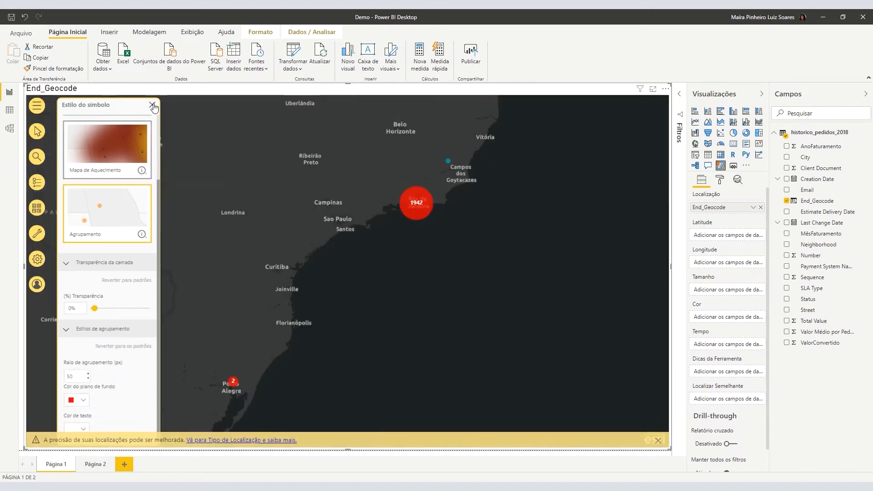
# Apply Agrupamento clusters, close the style panel, dismiss the warning, and zoom into Rio.
pyautogui.click(152, 105)
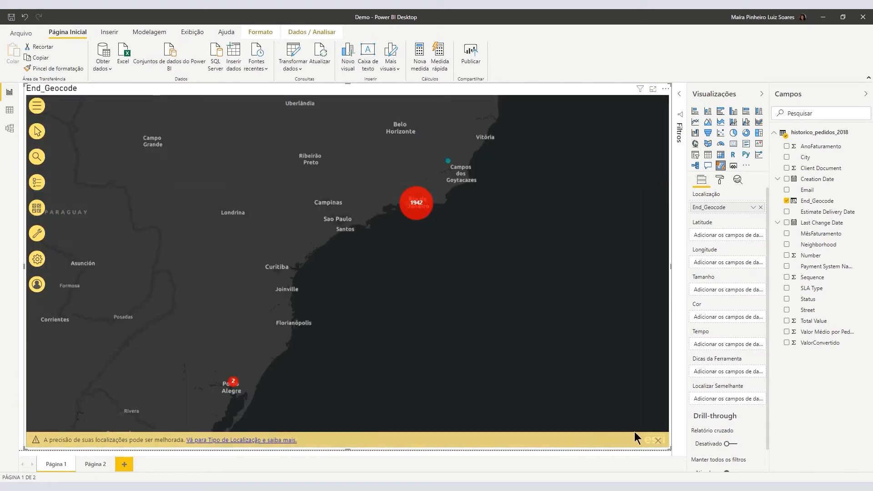
pyautogui.click(661, 447)
pyautogui.scroll(3, 421, 216)
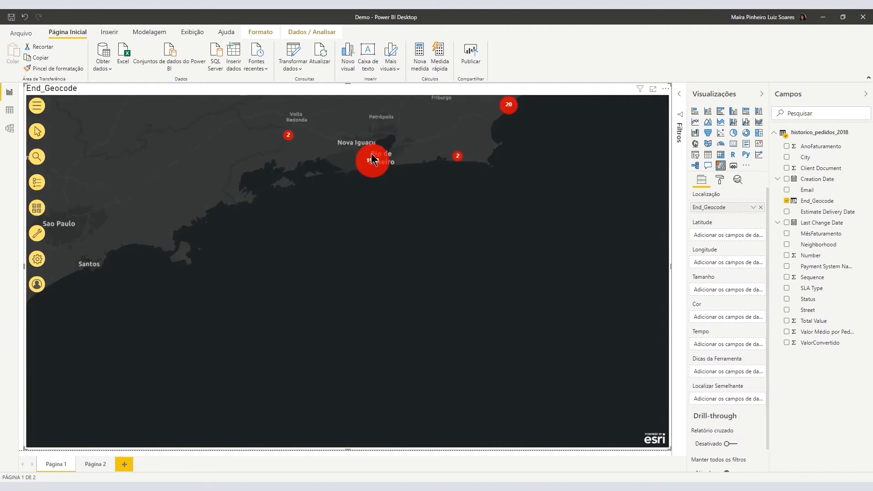
pyautogui.scroll(2, 366, 157)
pyautogui.scroll(3, 380, 171)
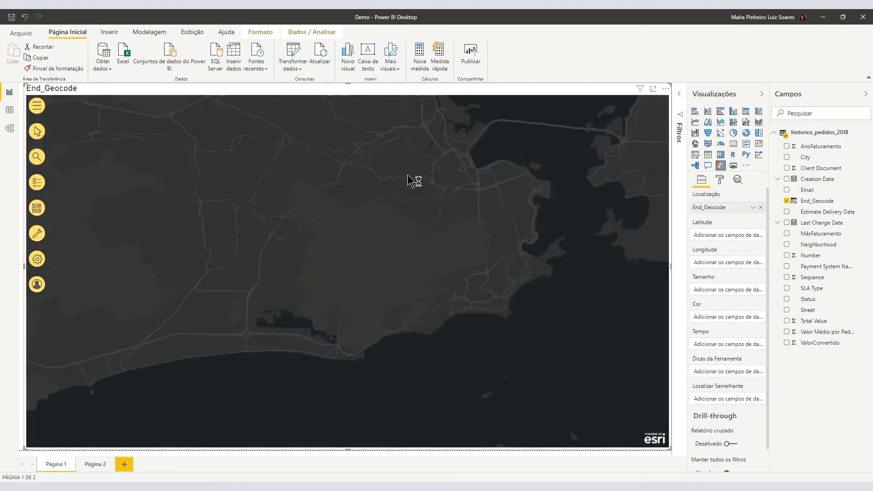
pyautogui.scroll(4, 497, 308)
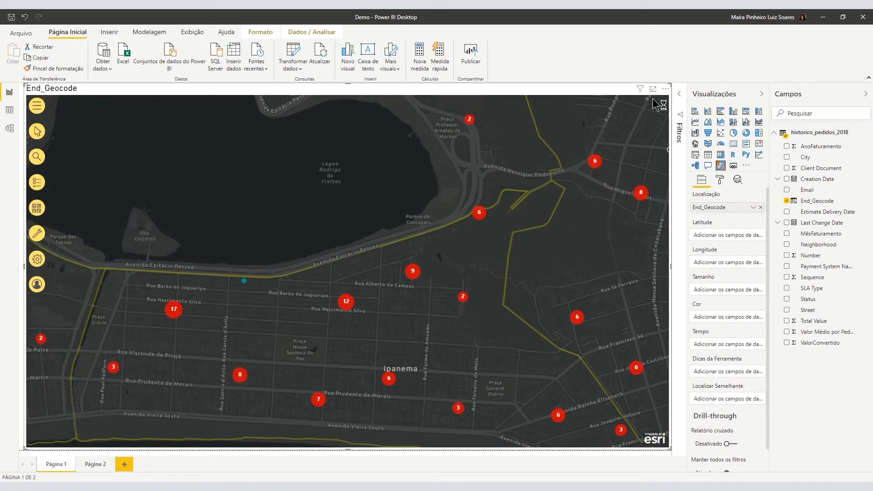
# Remove the map visual and add a fresh ArcGIS map visual.
pyautogui.click(665, 89)
pyautogui.click(697, 132)
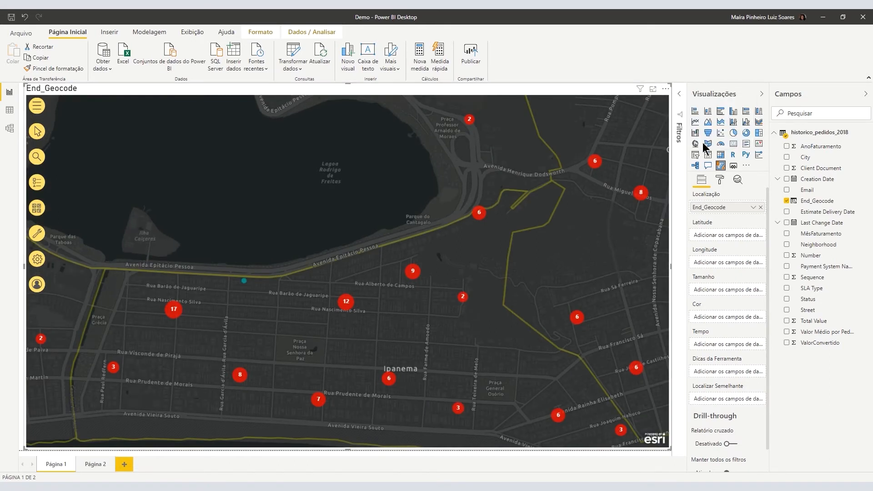
pyautogui.click(721, 167)
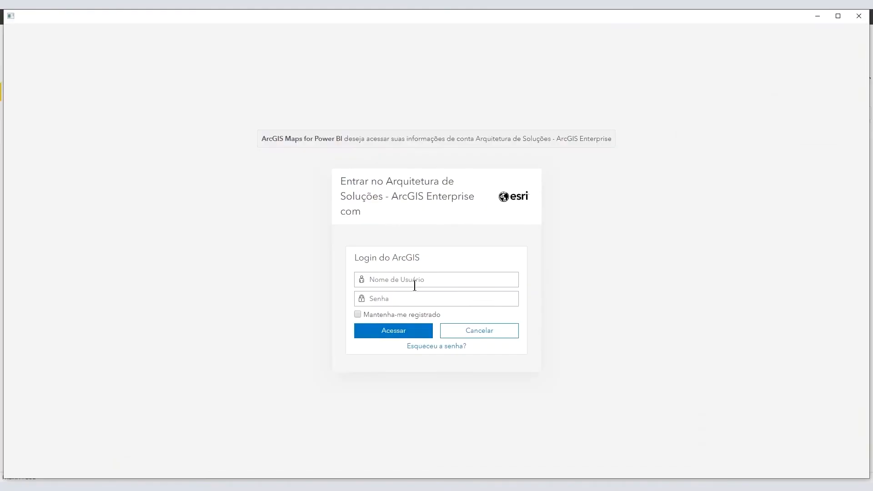
# Log in to ArcGIS Enterprise with the account username and password, ticking Mantenha-me registrado.
pyautogui.click(415, 279)
pyautogui.press('Tab')
pyautogui.write('*')
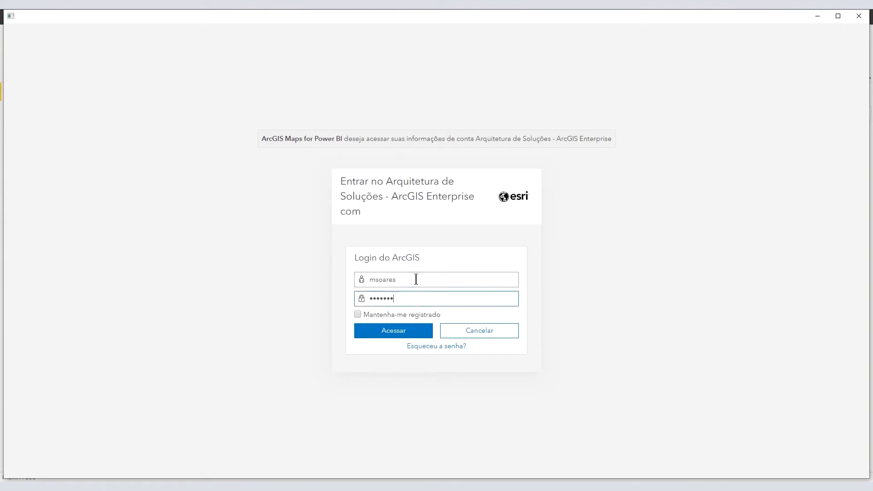
pyautogui.click(382, 318)
pyautogui.click(385, 331)
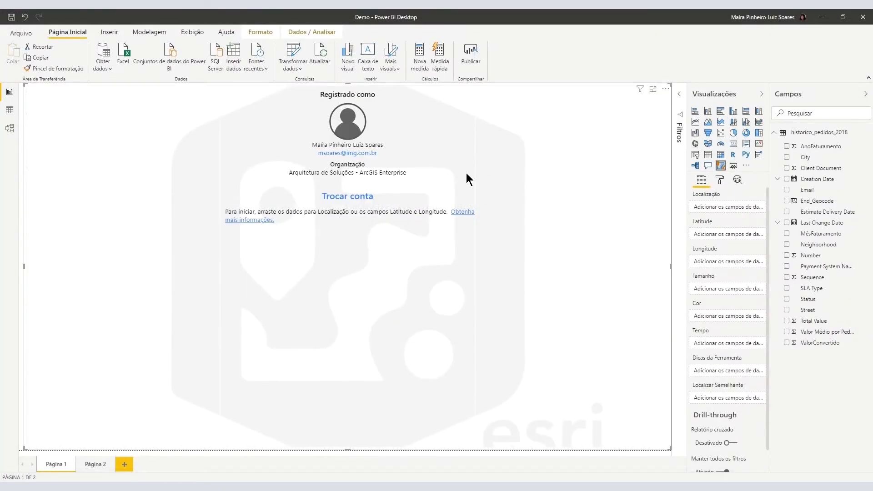
# Set End_Geocode as the new map's location, dismiss the accuracy warning, and zoom into Rio de Janeiro.
pyautogui.moveTo(813, 201); pyautogui.dragTo(727, 207)
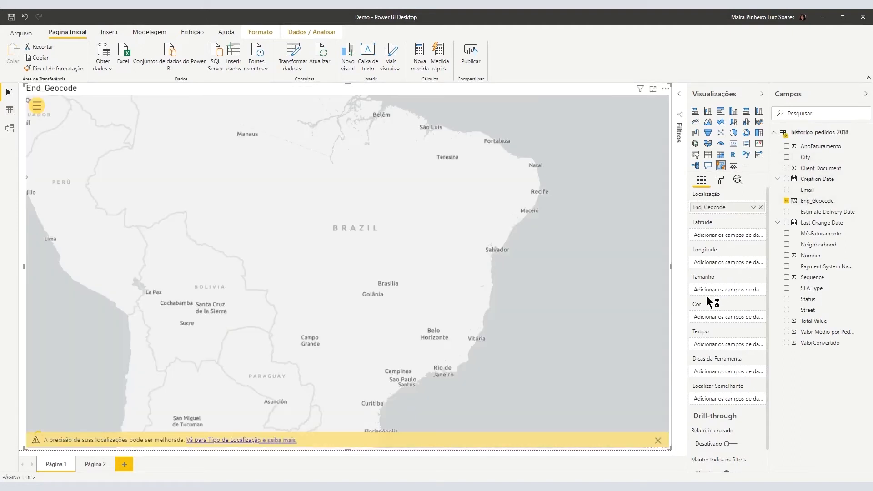
pyautogui.click(658, 440)
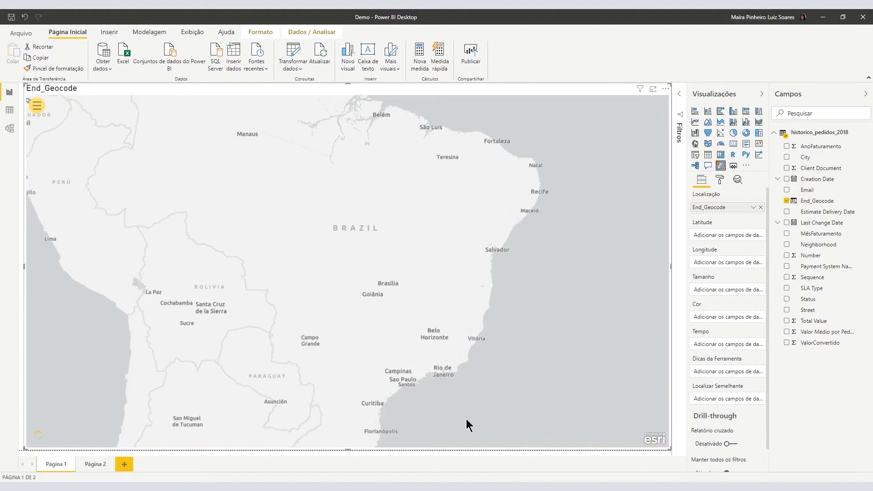
pyautogui.scroll(2, 446, 391)
pyautogui.scroll(2, 418, 368)
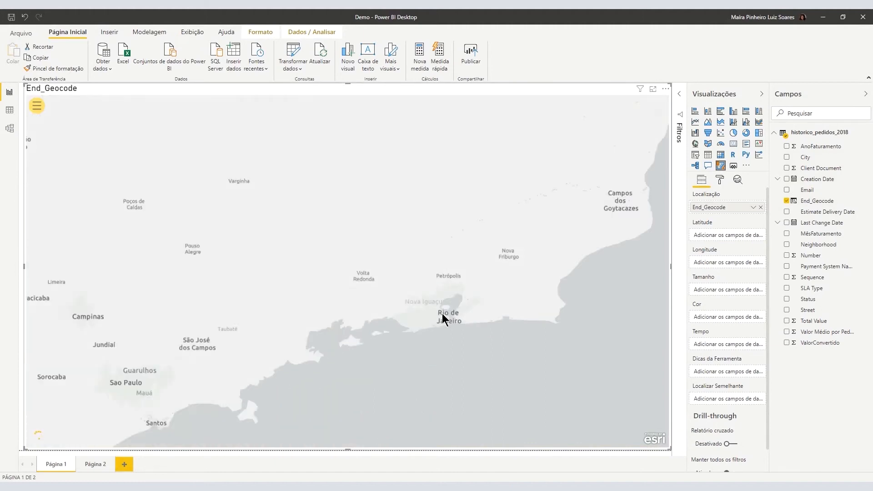
pyautogui.scroll(2, 444, 355)
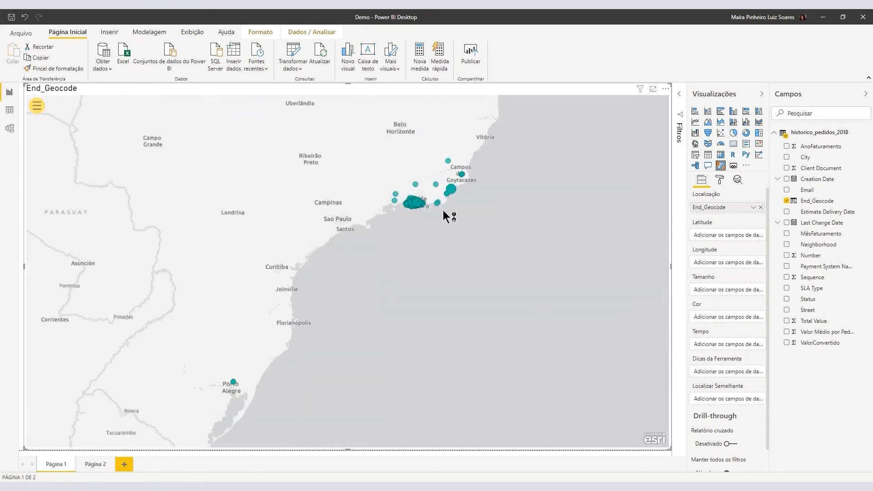
pyautogui.scroll(5, 416, 200)
pyautogui.scroll(3, 427, 203)
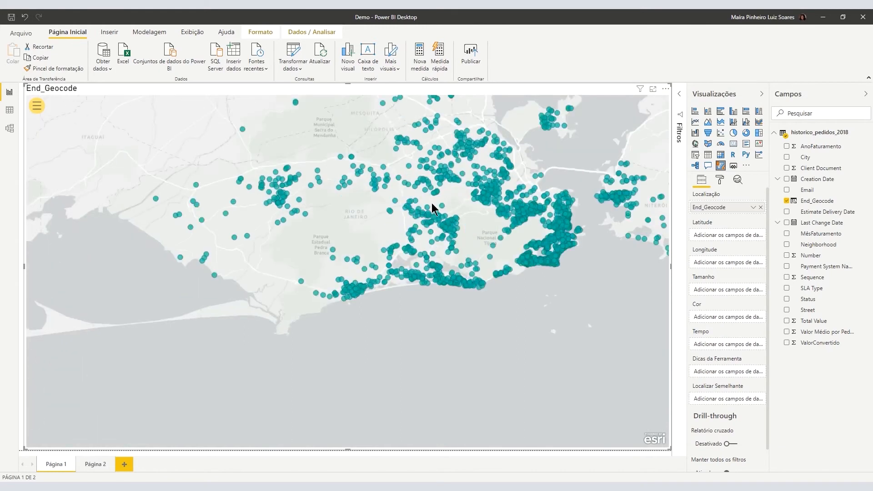
# Switch the End_Geocode layer's symbology to Mapa de Aquecimento and recentre the map on the hotspots.
pyautogui.click(38, 111)
pyautogui.click(45, 182)
pyautogui.click(144, 121)
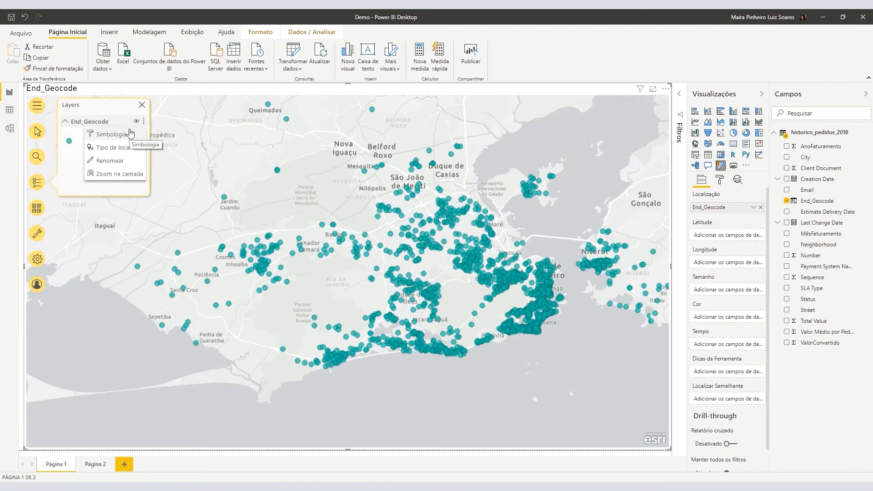
pyautogui.click(129, 133)
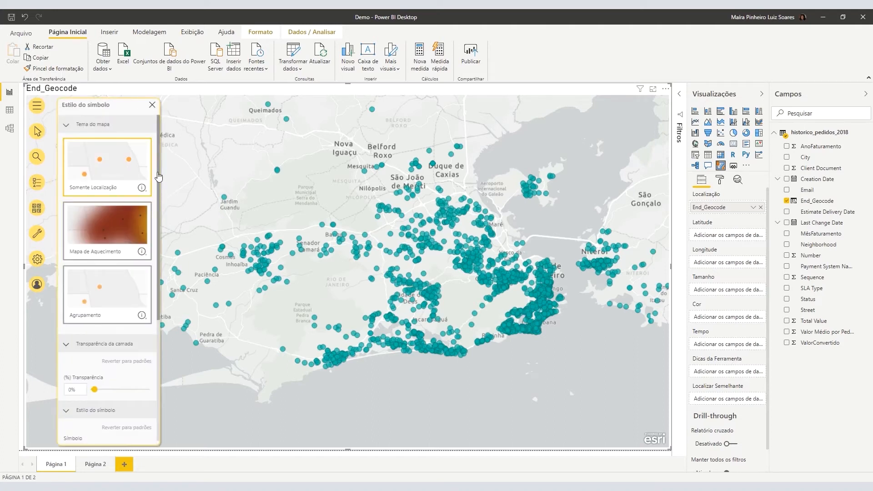
pyautogui.scroll(-2, 154, 177)
pyautogui.click(122, 163)
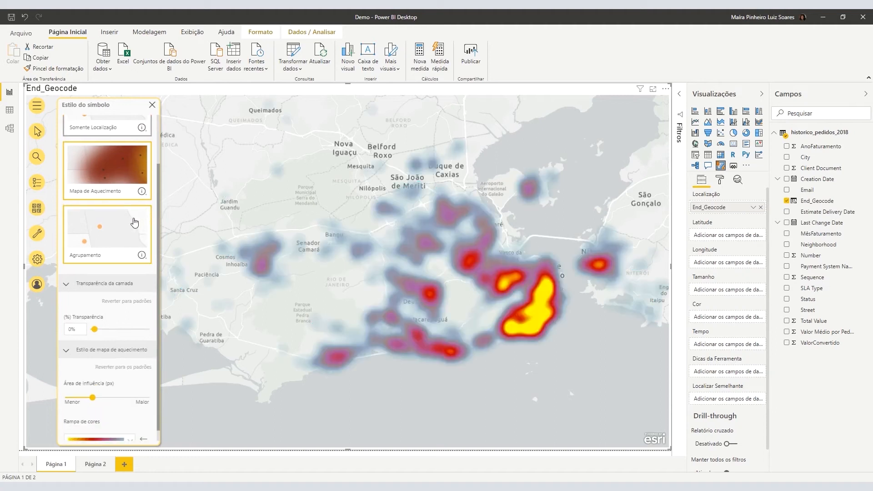
pyautogui.moveTo(489, 350); pyautogui.dragTo(547, 338)
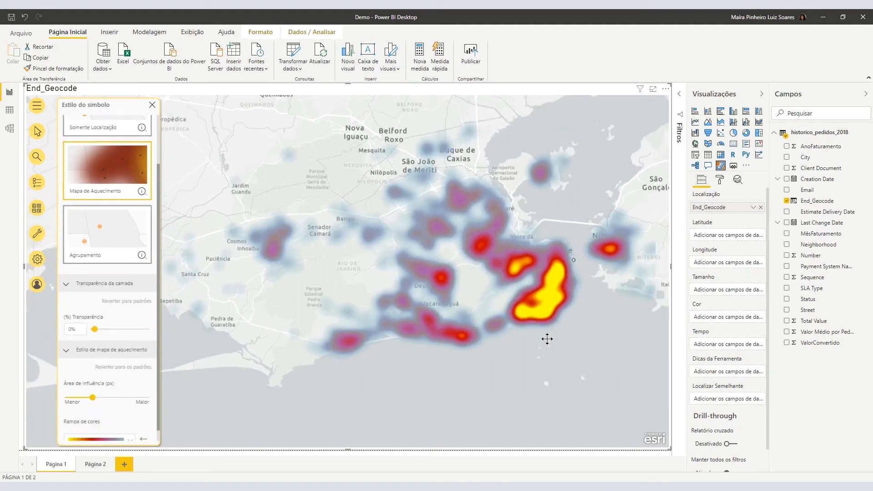
pyautogui.click(37, 210)
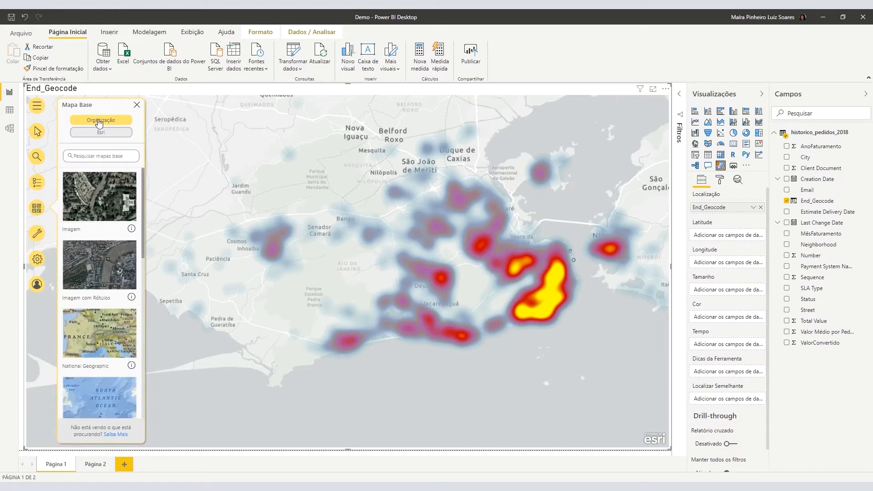
# Preview the Terreno, Topográfico and Imagem (satellite, with and without labels) basemaps.
pyautogui.moveTo(145, 188); pyautogui.dragTo(150, 316)
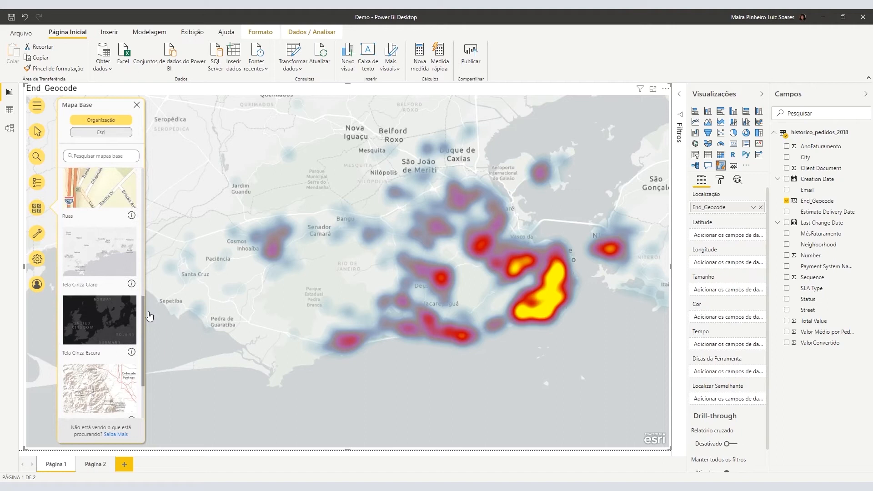
pyautogui.click(103, 406)
pyautogui.scroll(-3, 108, 380)
pyautogui.click(110, 369)
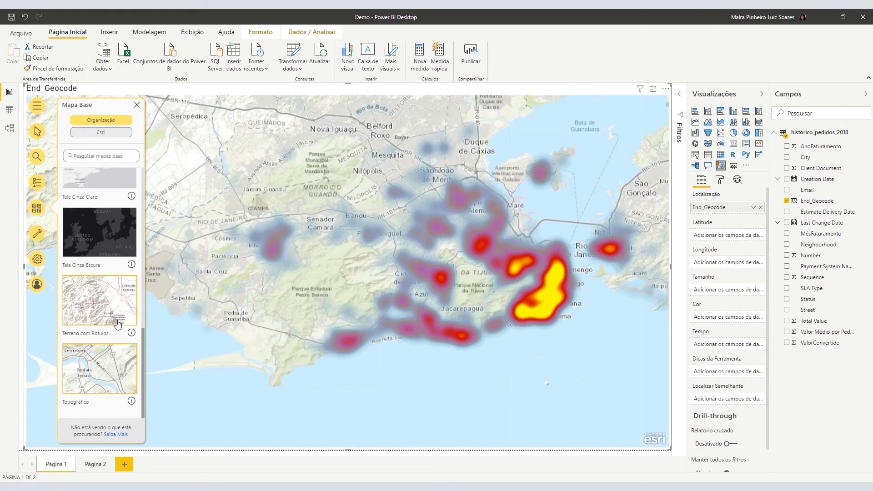
pyautogui.scroll(-5, 91, 273)
pyautogui.click(89, 199)
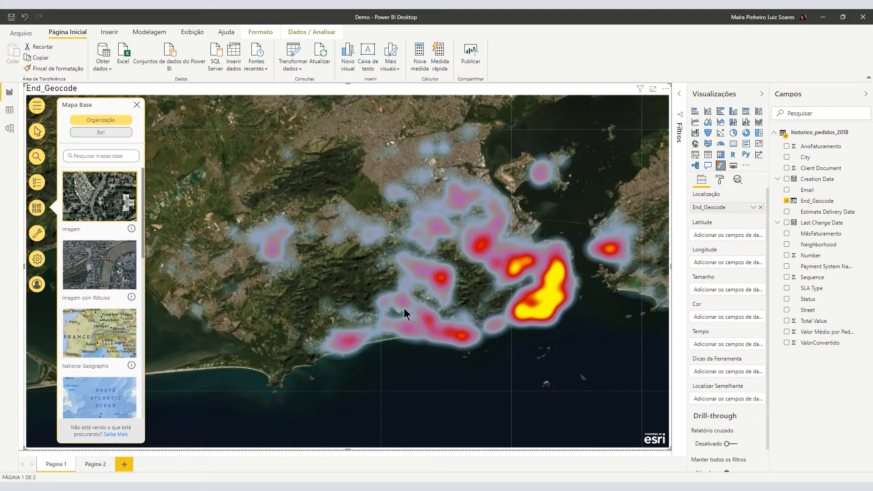
pyautogui.click(114, 264)
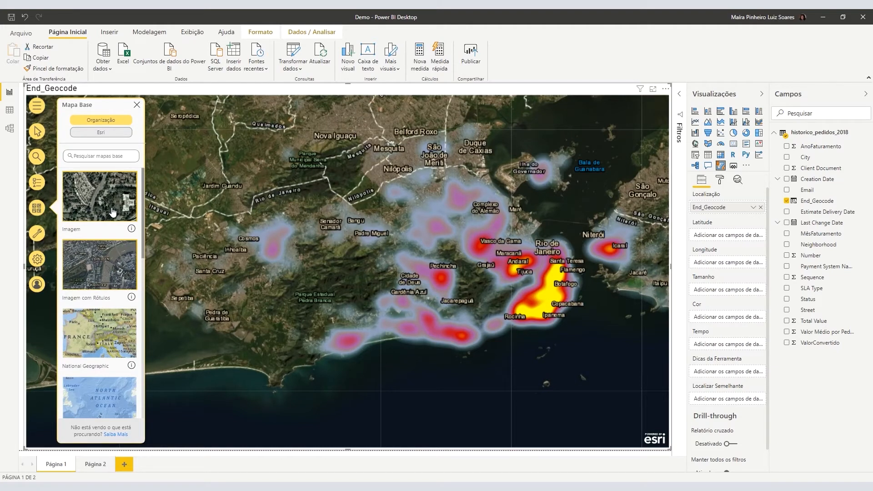
pyautogui.click(113, 212)
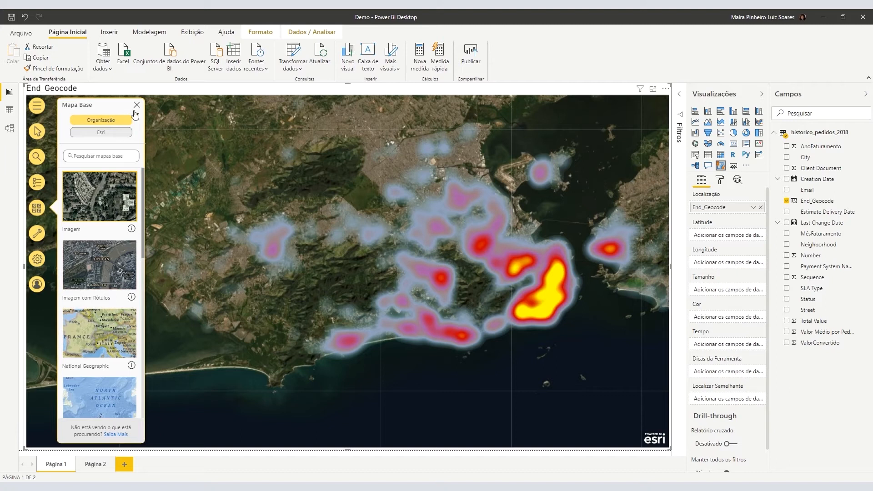
# Choose the Tela Cinza Escura basemap and close the basemap panel.
pyautogui.scroll(-5, 118, 307)
pyautogui.scroll(-3, 118, 307)
pyautogui.click(109, 254)
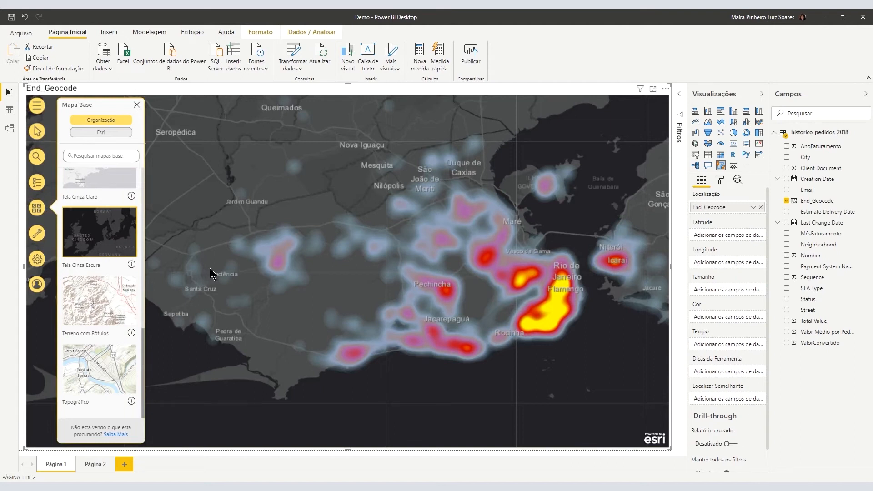
pyautogui.click(136, 105)
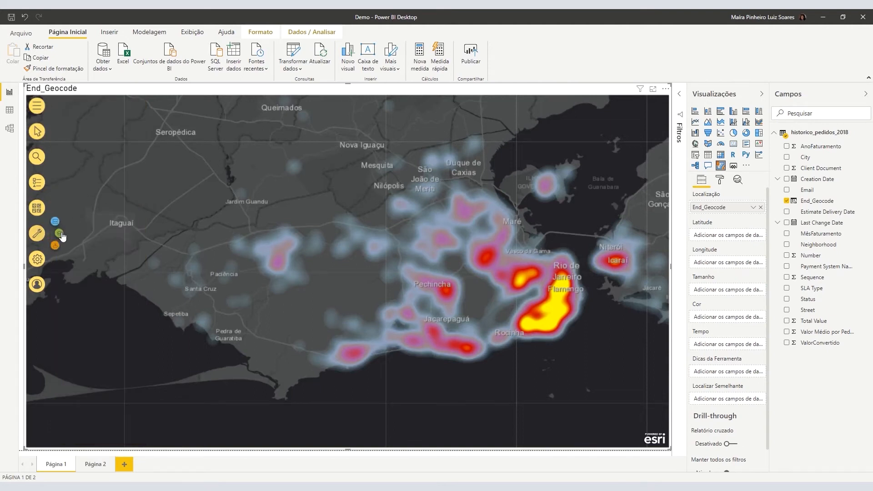
# Switch the map's infographics to Demografias do Mundo (world demographics).
pyautogui.click(60, 233)
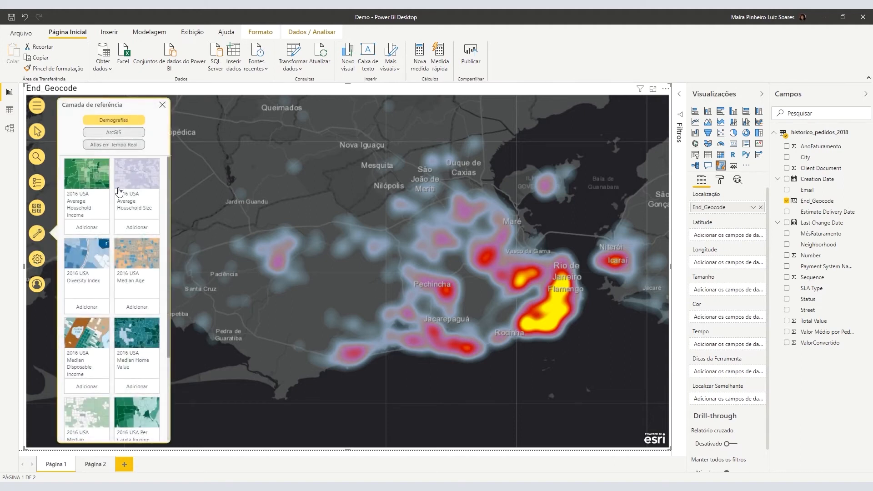
pyautogui.click(44, 240)
pyautogui.click(57, 227)
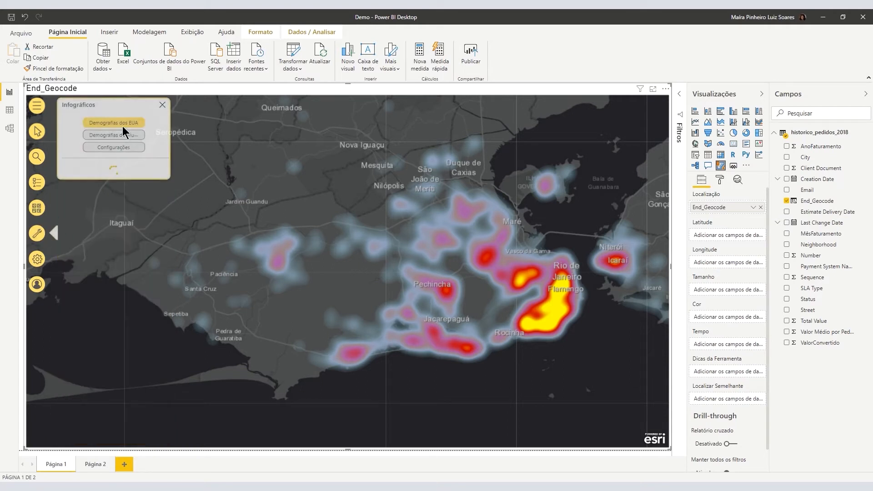
pyautogui.click(135, 135)
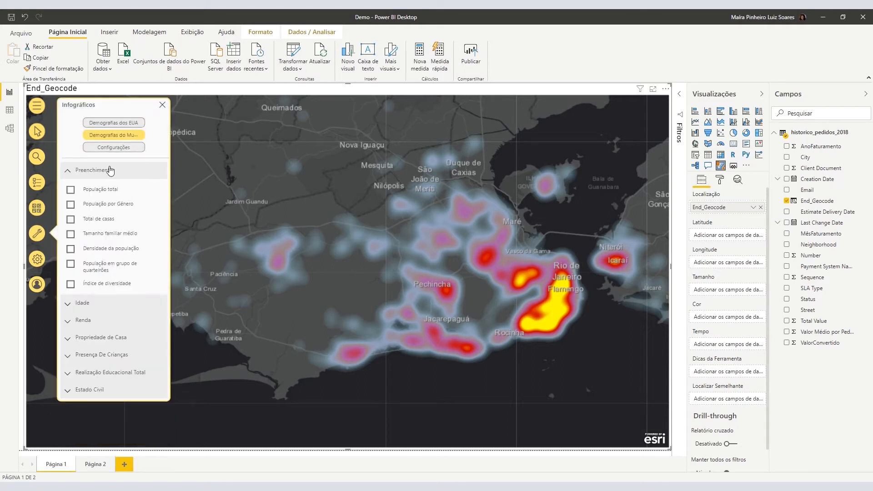
pyautogui.click(127, 147)
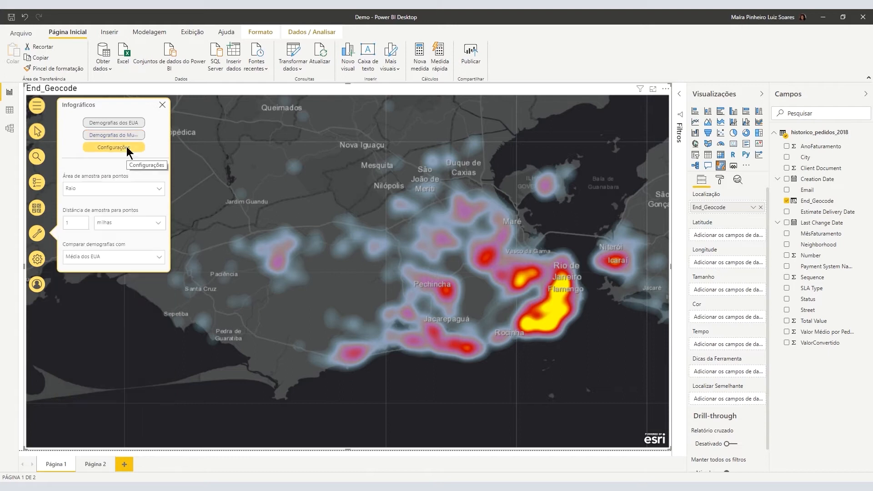
pyautogui.click(127, 132)
# Set the demographics country to Brazil and open the Age variables.
pyautogui.click(113, 173)
pyautogui.write('brazil')
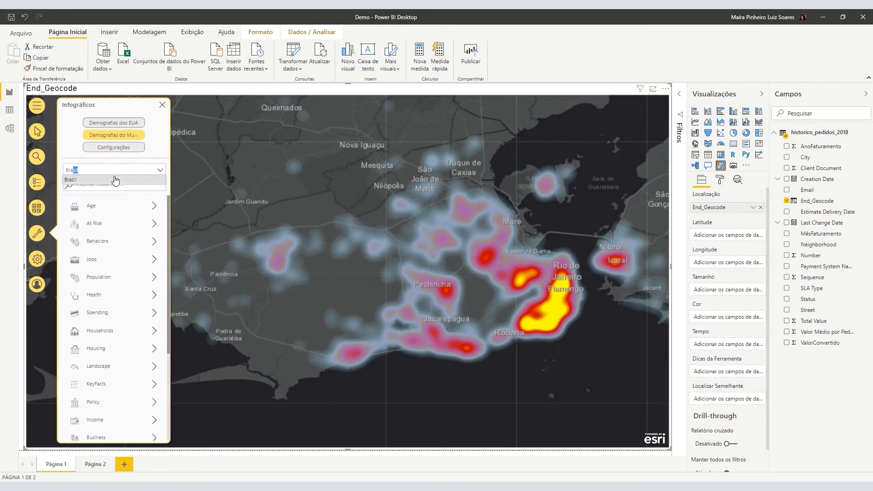
pyautogui.click(116, 180)
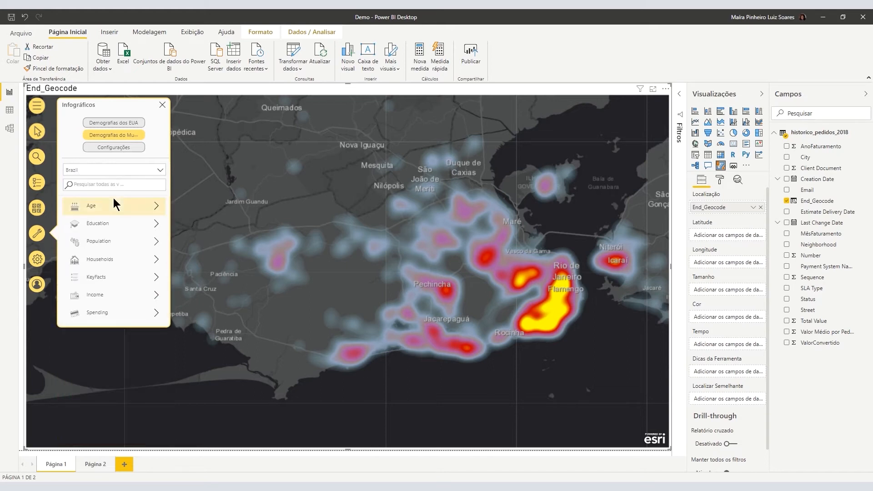
pyautogui.click(114, 197)
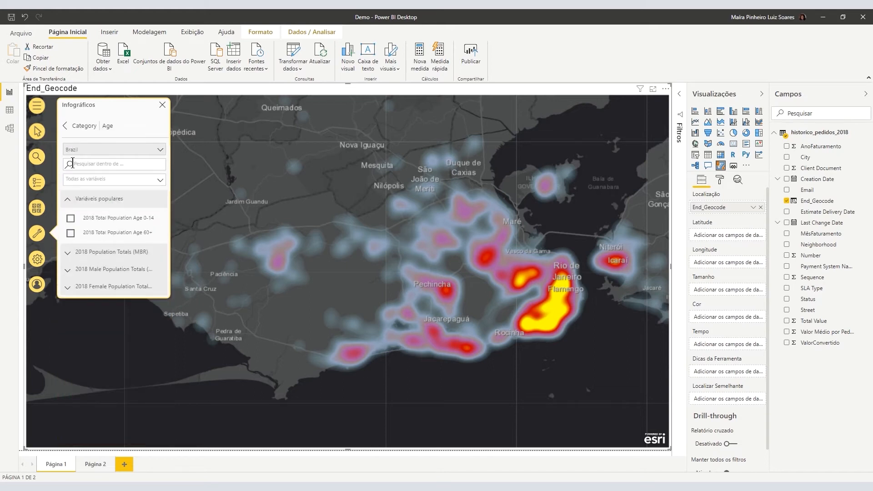
pyautogui.click(69, 127)
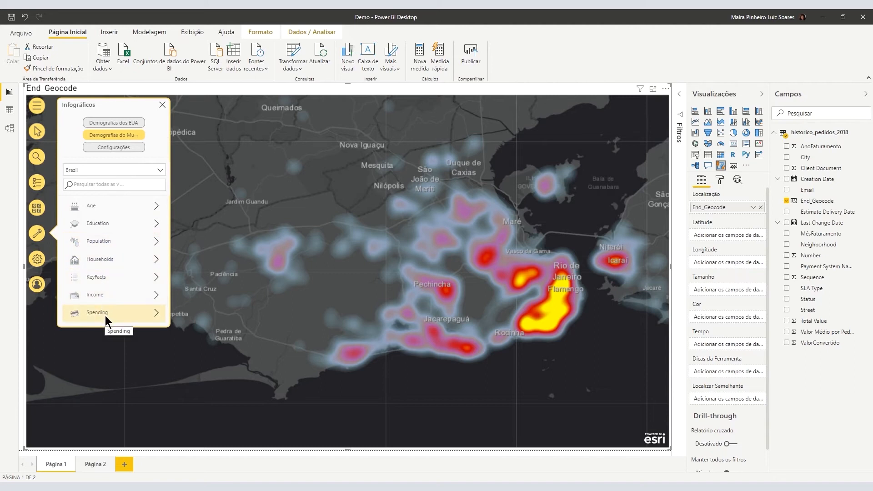
pyautogui.click(115, 208)
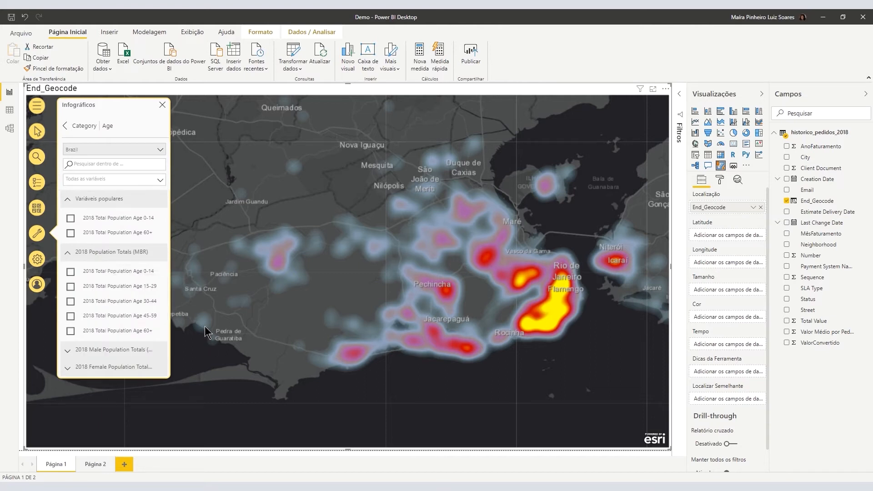
# Add cards for all Age population totals (0-14 through 60+) and show them as percentages.
pyautogui.click(70, 286)
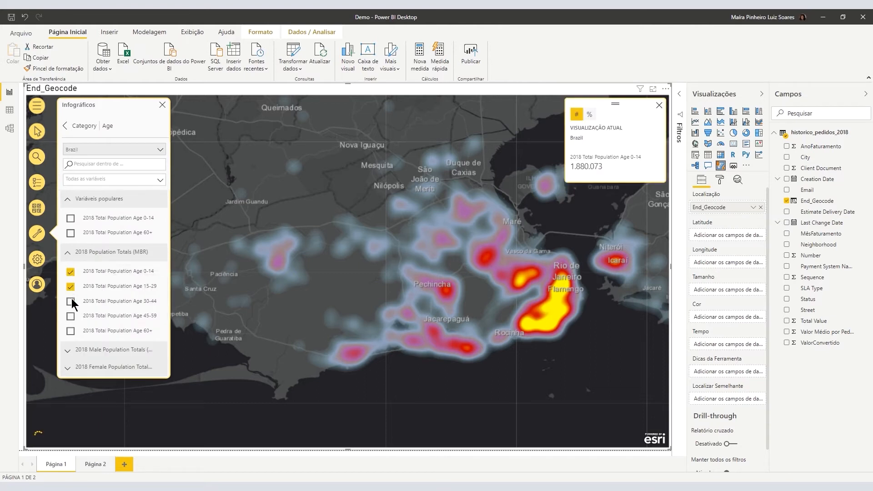
pyautogui.click(71, 300)
pyautogui.click(71, 331)
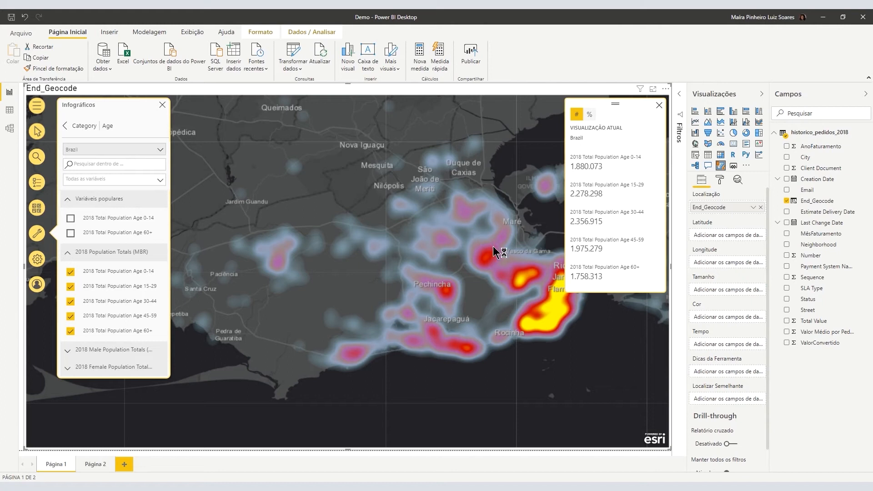
pyautogui.click(590, 114)
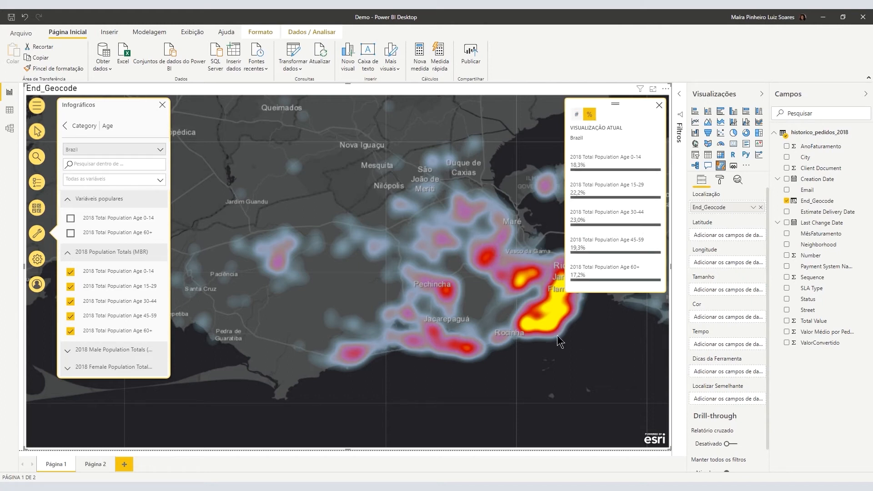
pyautogui.click(67, 253)
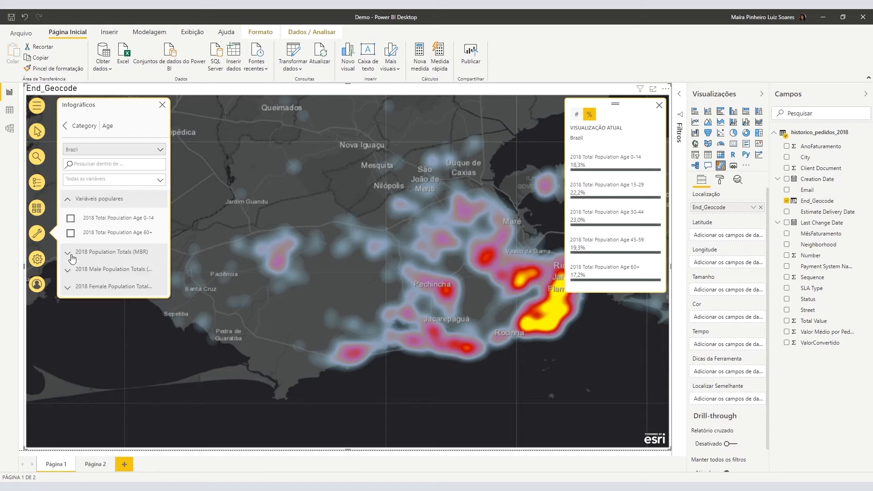
pyautogui.click(68, 200)
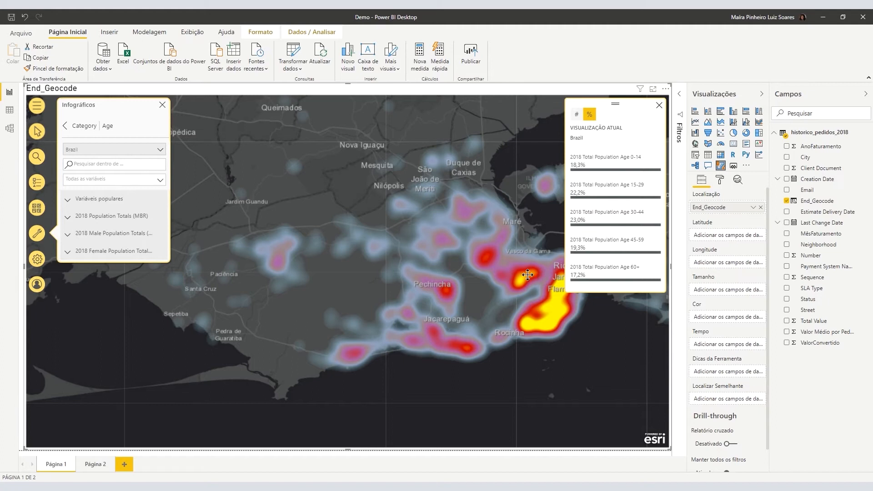
# Recentre the map on Rio and add the Income card Purchasing Power Per Capita.
pyautogui.moveTo(537, 274); pyautogui.dragTo(481, 272)
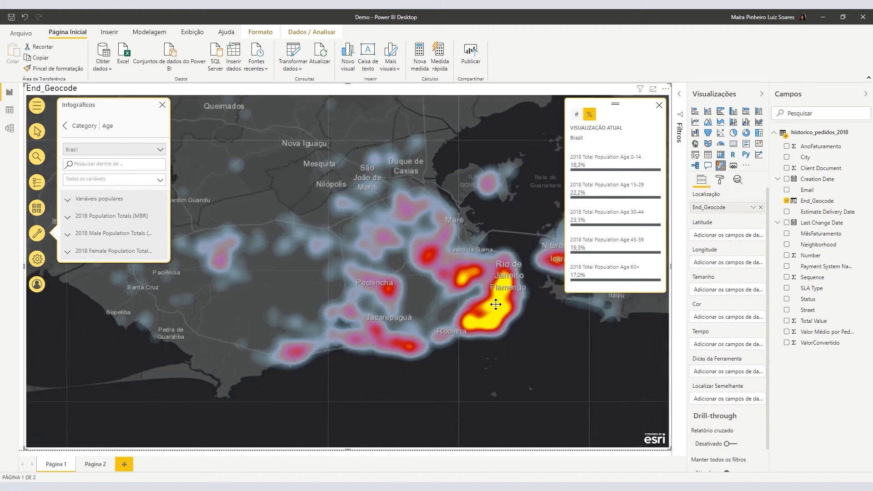
pyautogui.moveTo(426, 299); pyautogui.dragTo(528, 333)
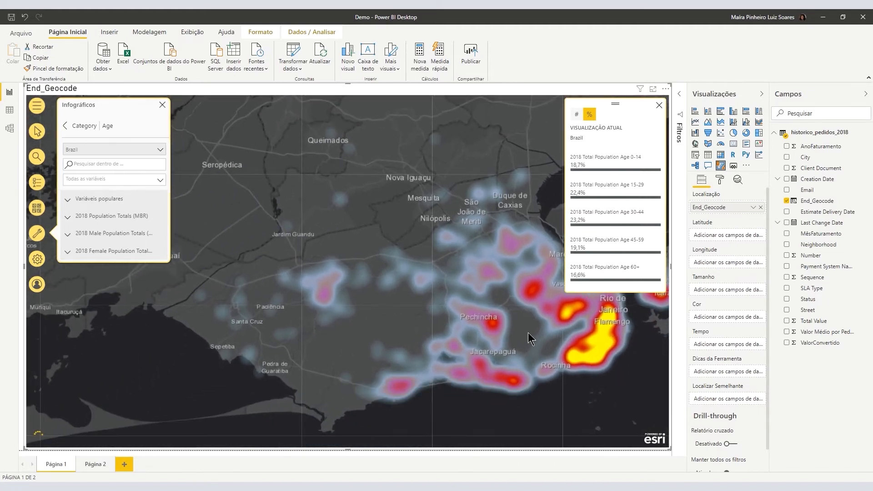
pyautogui.scroll(2, 523, 327)
pyautogui.moveTo(428, 309); pyautogui.dragTo(175, 239)
pyautogui.moveTo(500, 361); pyautogui.dragTo(431, 278)
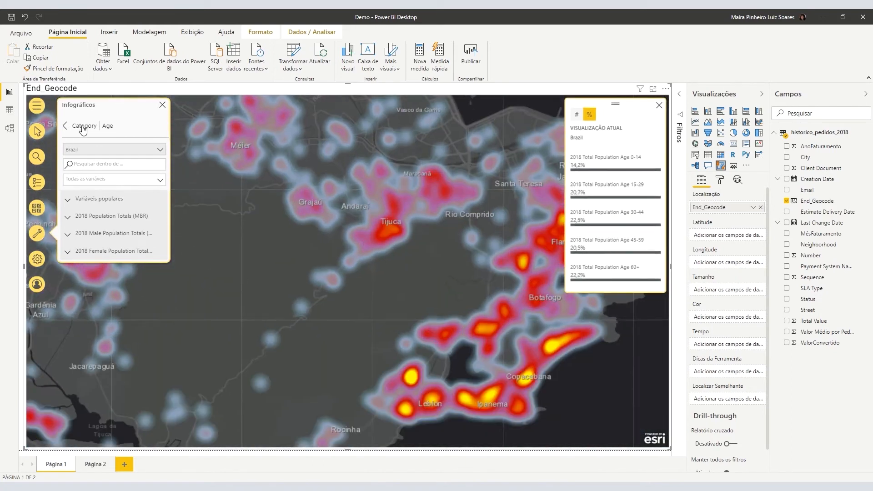
pyautogui.click(83, 131)
pyautogui.click(120, 298)
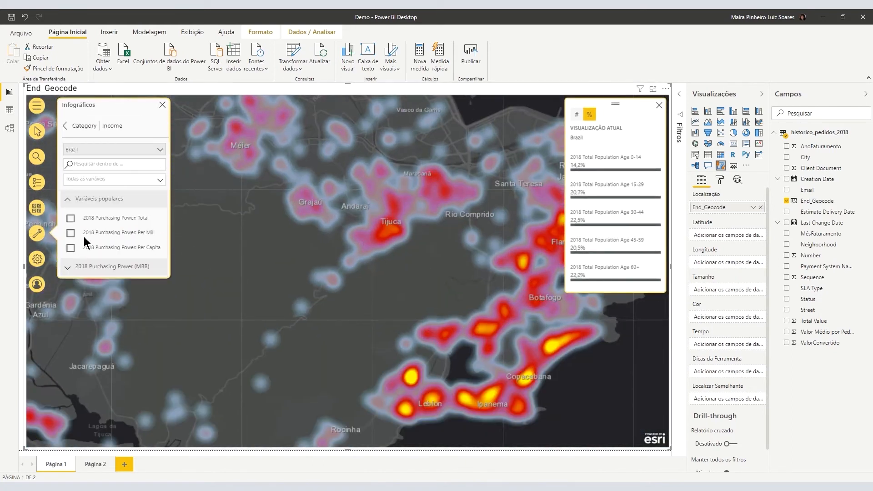
pyautogui.click(71, 248)
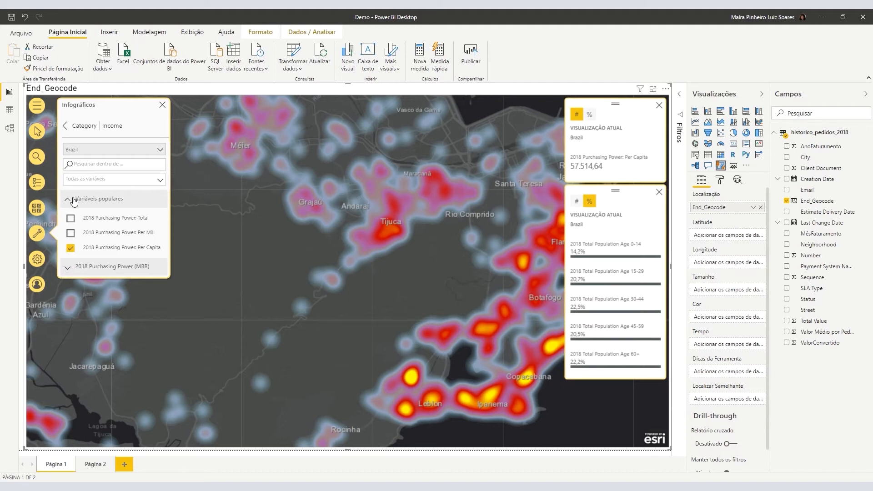
# Add the Spending card for Food & Beverage Per Capita from 2018 expenditures.
pyautogui.click(84, 126)
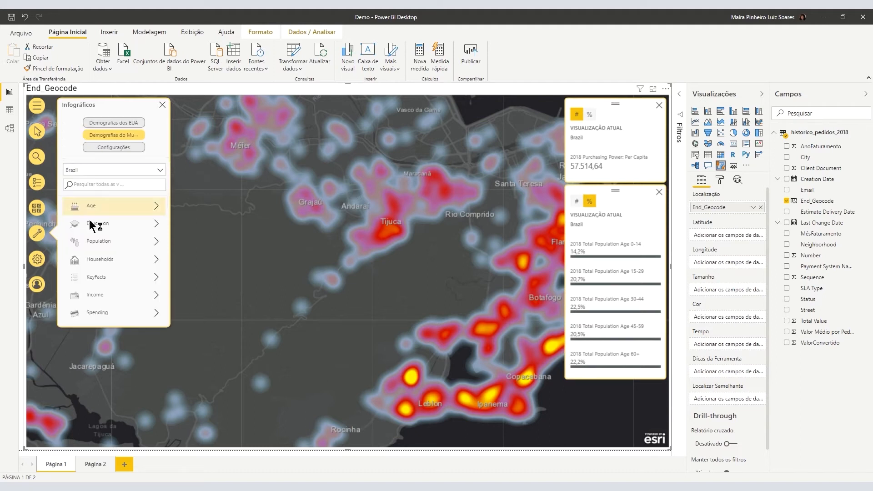
pyautogui.click(90, 312)
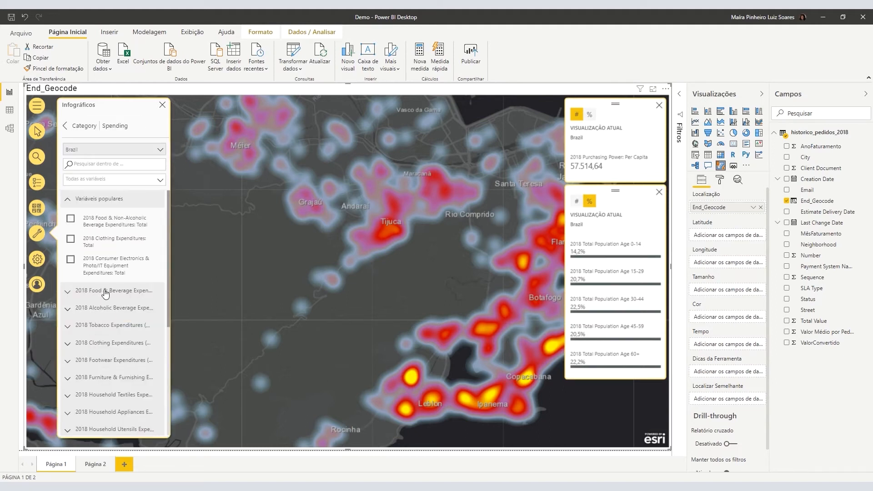
pyautogui.click(106, 294)
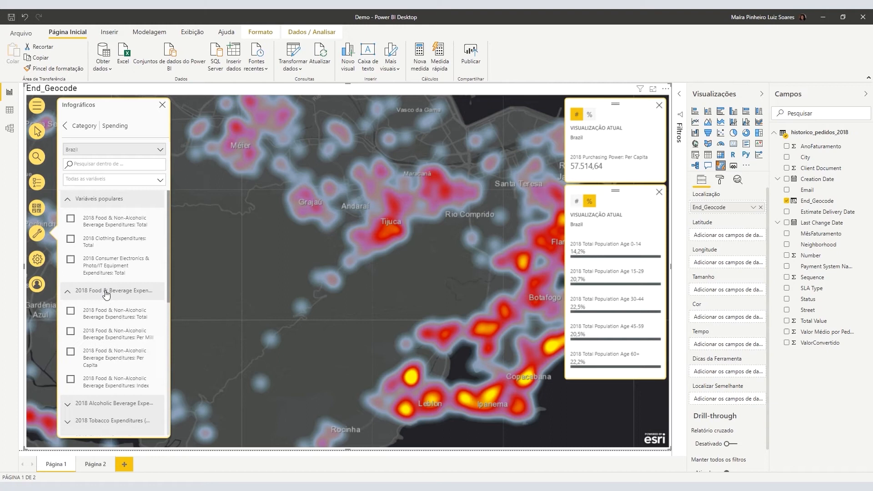
pyautogui.click(70, 352)
pyautogui.click(91, 126)
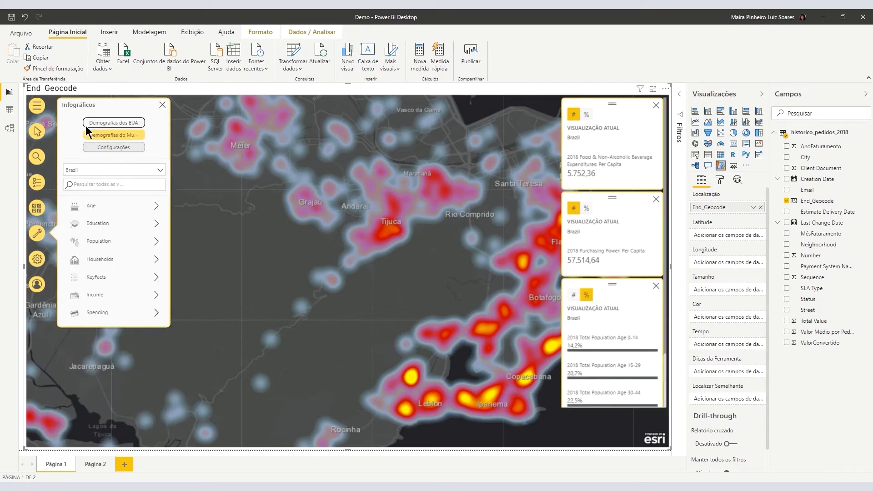
# Close the infographics panel and pan across Lagoa, Copacabana, Maracanã and Santa Teresa.
pyautogui.click(163, 106)
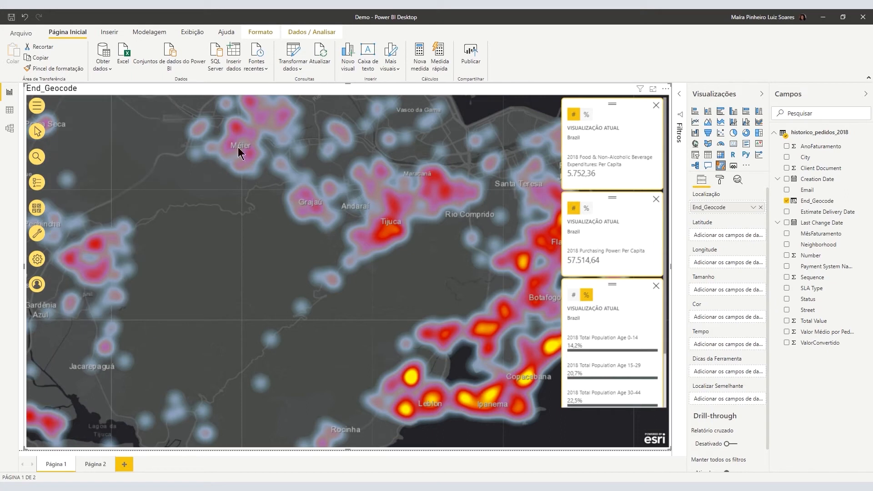
pyautogui.scroll(2, 495, 342)
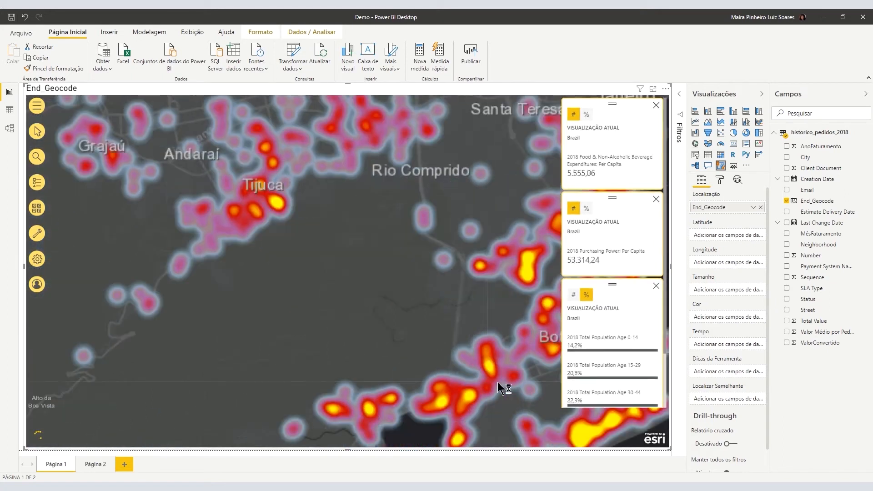
pyautogui.moveTo(501, 380); pyautogui.dragTo(390, 260)
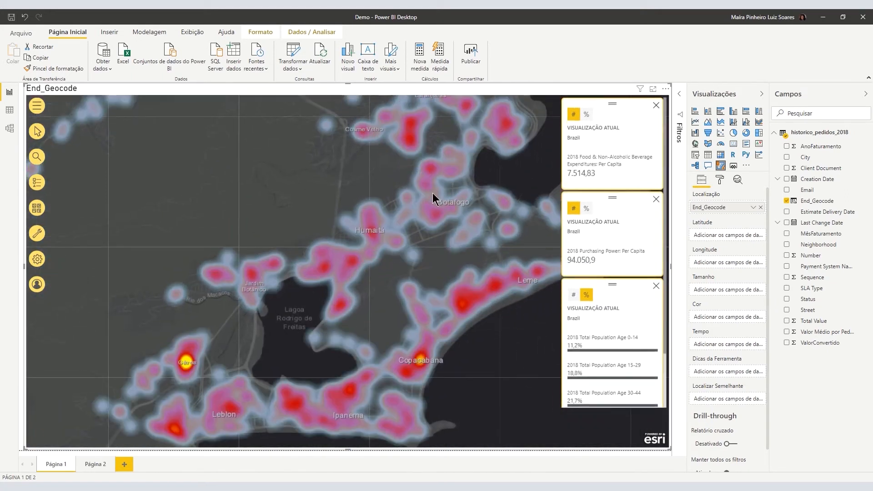
pyautogui.moveTo(375, 159); pyautogui.dragTo(434, 245)
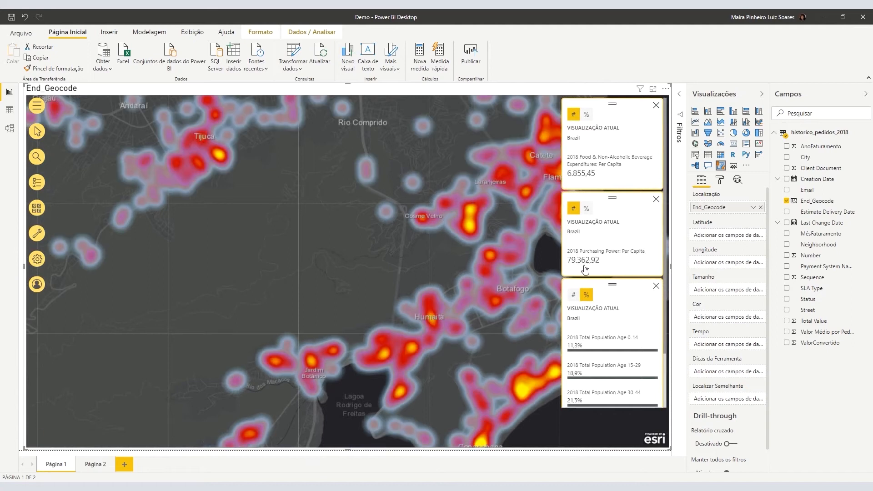
pyautogui.scroll(-2, 600, 382)
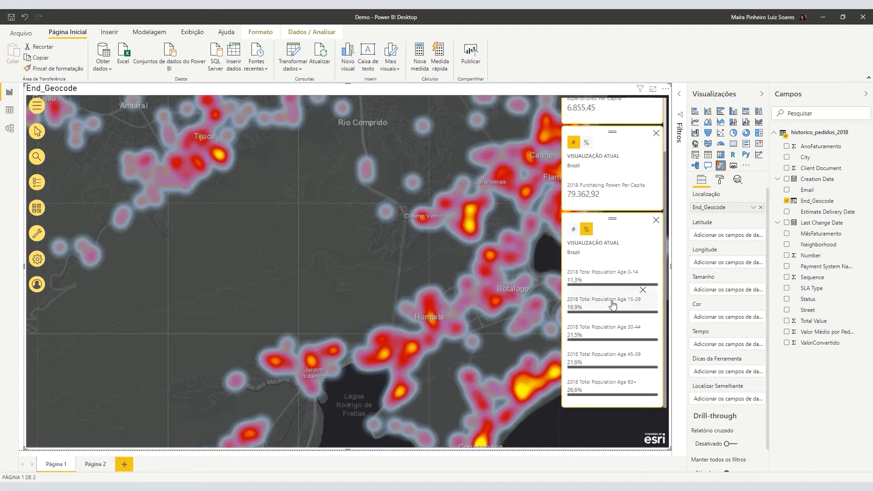
pyautogui.scroll(2, 608, 269)
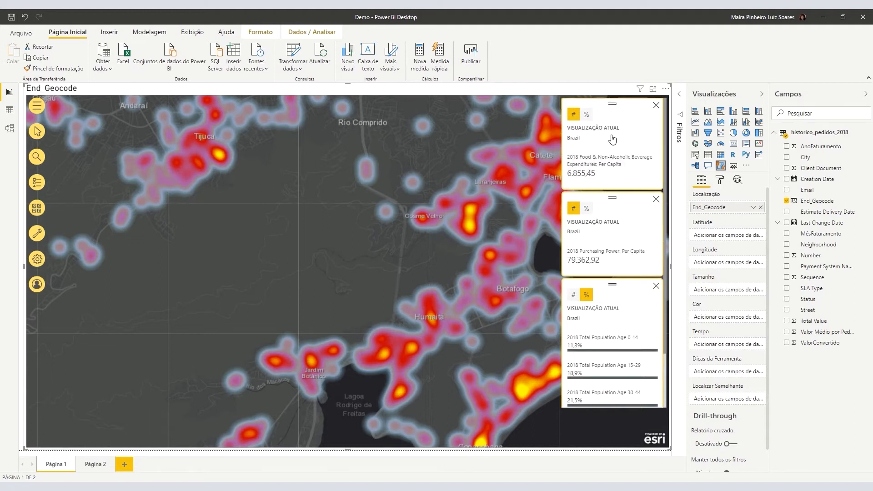
pyautogui.moveTo(339, 182); pyautogui.dragTo(391, 331)
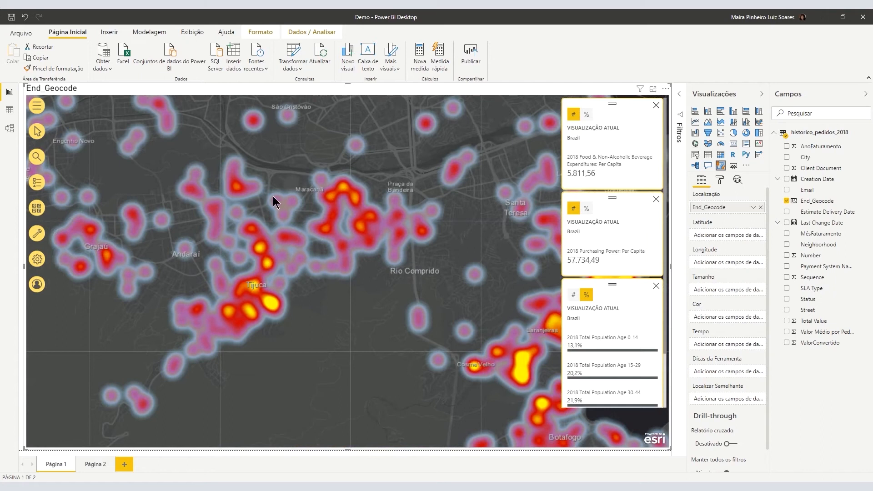
pyautogui.moveTo(452, 305); pyautogui.dragTo(265, 297)
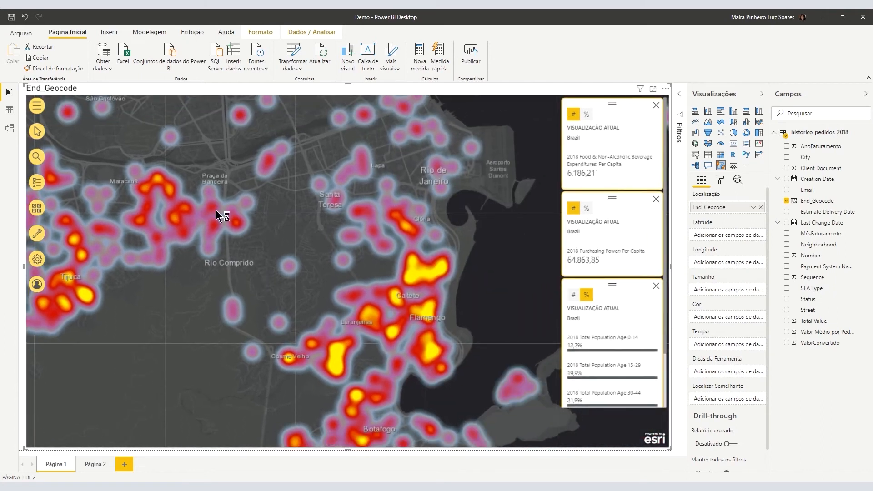
# Pan west to centre the map on Méier and Andaraí, refreshing the cards.
pyautogui.moveTo(229, 214); pyautogui.dragTo(430, 283)
pyautogui.moveTo(176, 167); pyautogui.dragTo(313, 214)
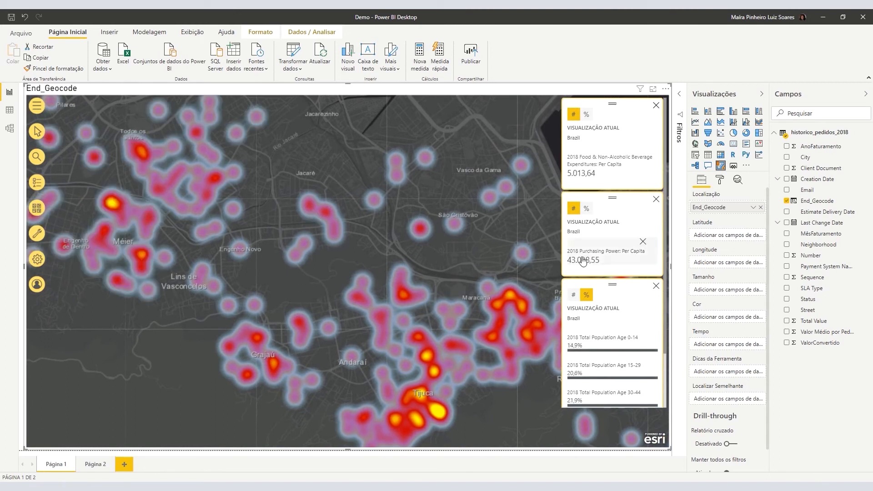
pyautogui.moveTo(251, 211); pyautogui.dragTo(483, 287)
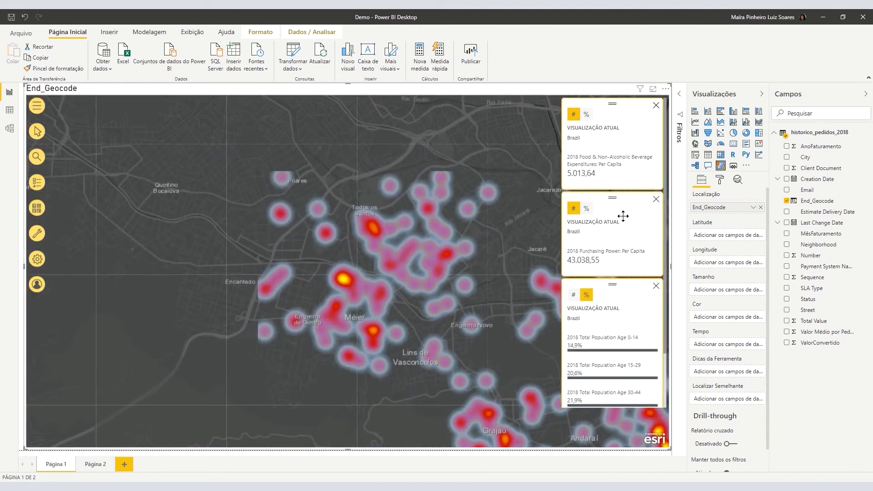
pyautogui.scroll(-2, 623, 344)
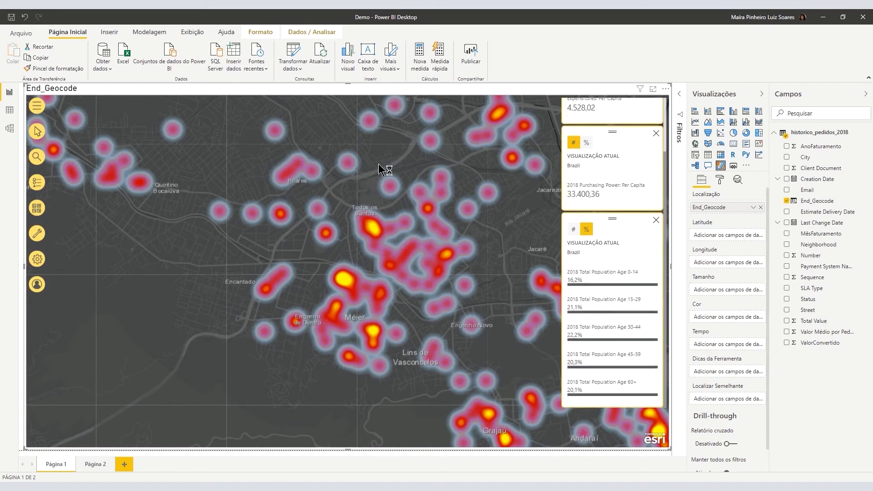
pyautogui.moveTo(321, 230); pyautogui.dragTo(383, 242)
pyautogui.moveTo(478, 378); pyautogui.dragTo(272, 290)
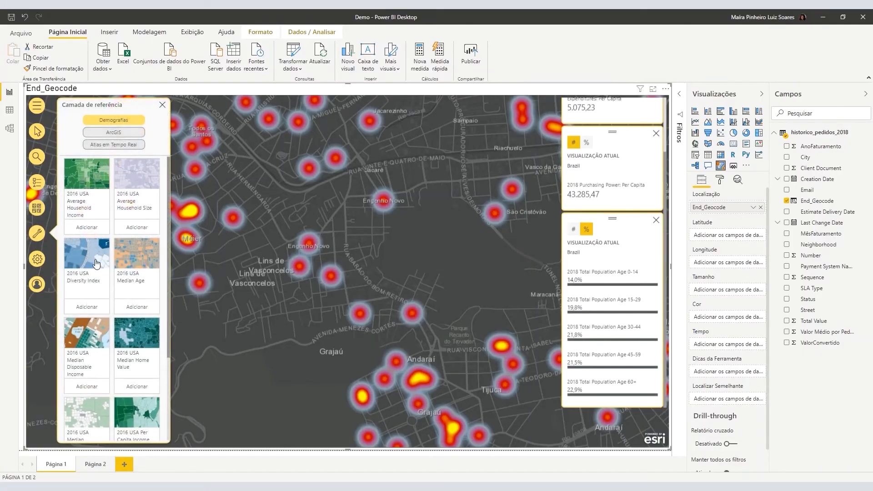
# Search ArcGIS content for 'limites' and add the Limite_RPs_Rio reference layer.
pyautogui.click(36, 233)
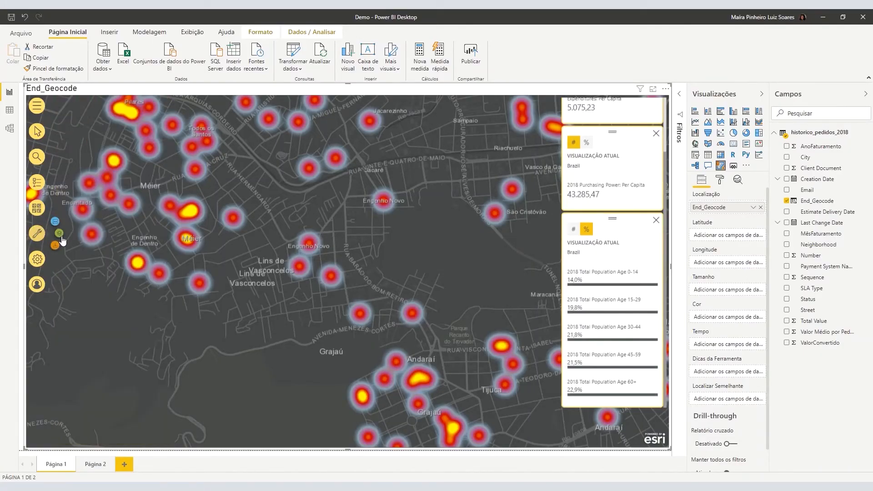
pyautogui.click(59, 233)
pyautogui.click(34, 233)
pyautogui.click(56, 242)
pyautogui.click(114, 132)
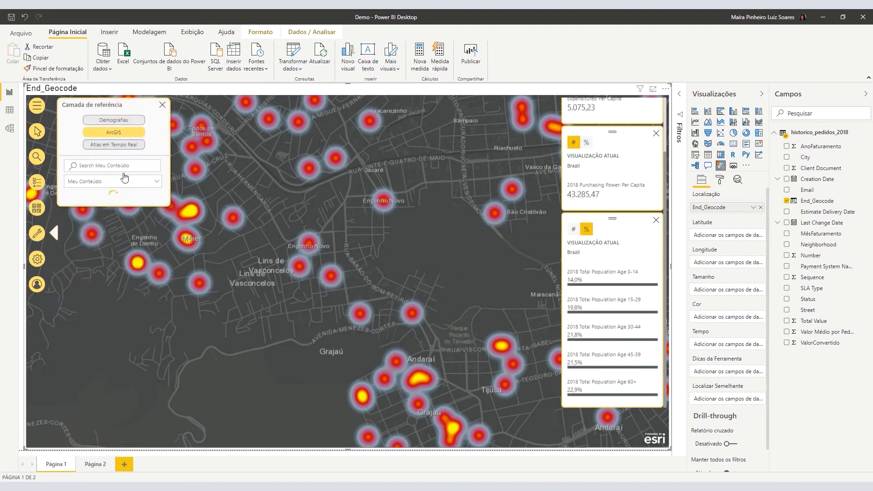
pyautogui.click(127, 168)
pyautogui.click(129, 186)
pyautogui.click(129, 186)
pyautogui.click(141, 165)
pyautogui.write('limite')
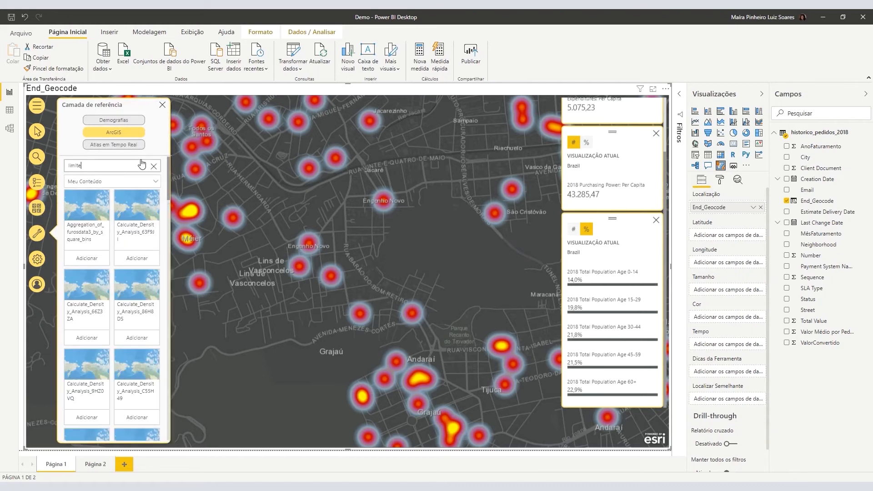
pyautogui.write('s')
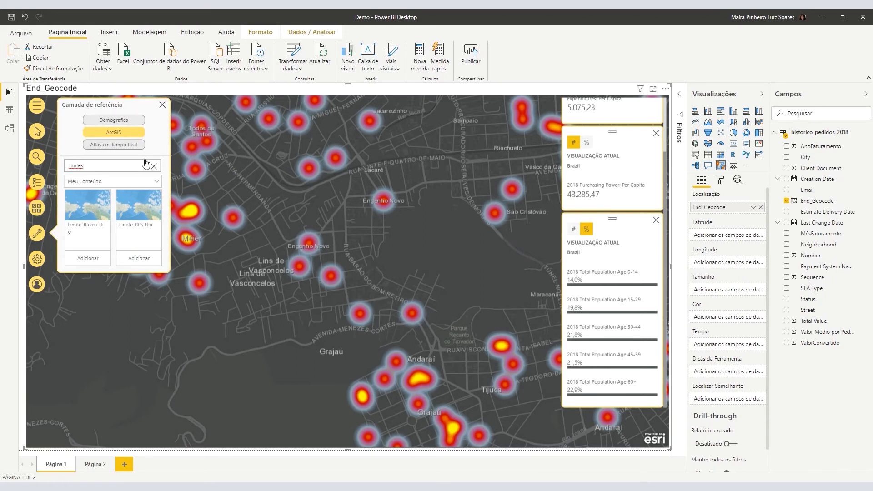
pyautogui.click(135, 256)
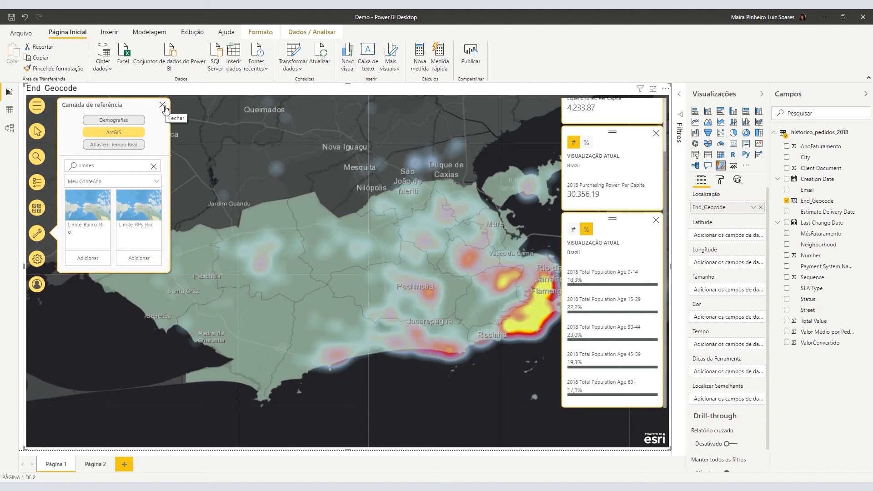
pyautogui.click(163, 105)
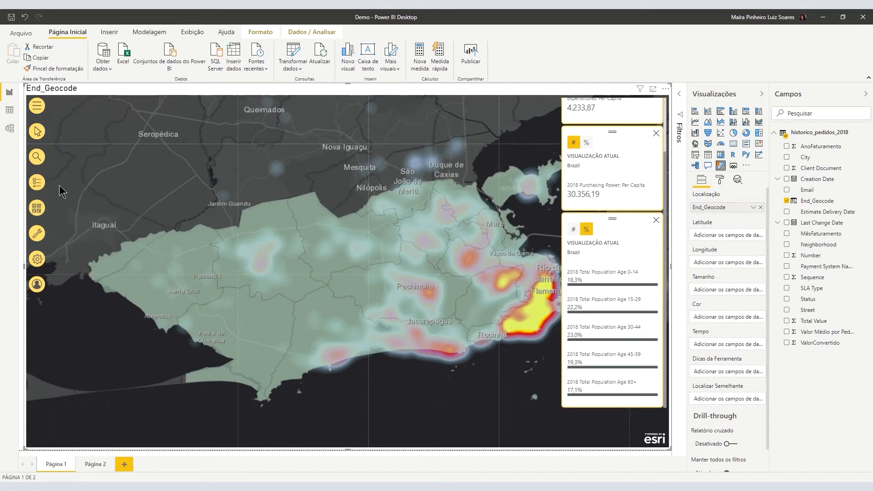
# Move Limite_RPs_Rio below End_Geocode in the Layers list and hide it.
pyautogui.click(37, 182)
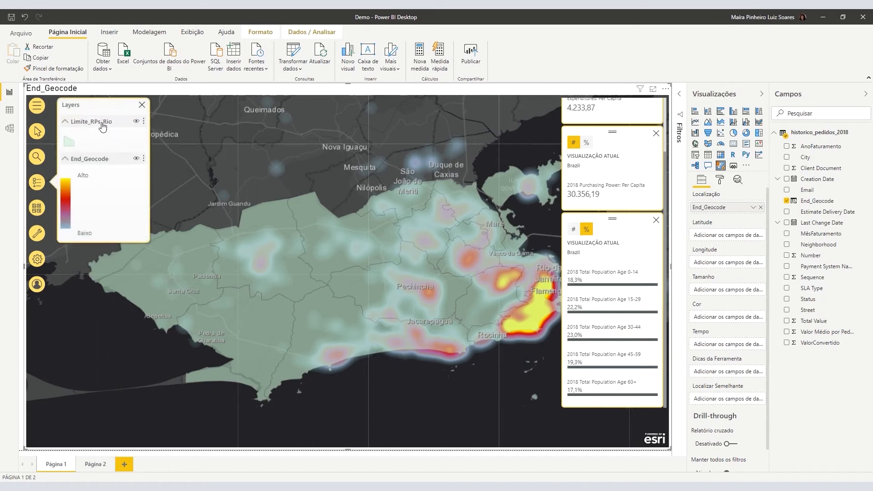
pyautogui.click(137, 121)
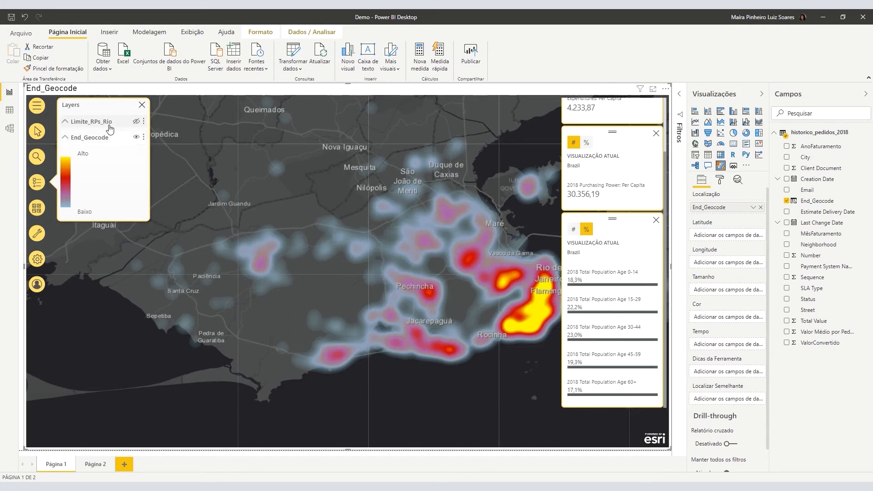
pyautogui.click(65, 138)
pyautogui.moveTo(75, 123); pyautogui.dragTo(98, 146)
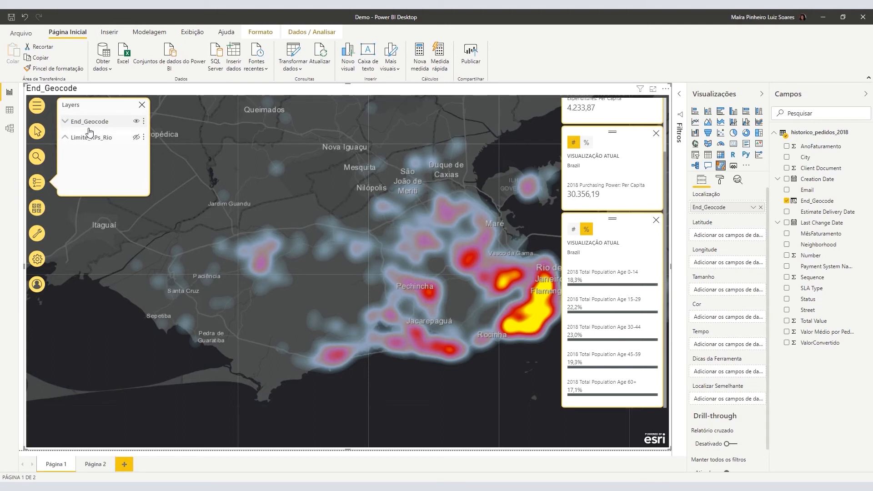
pyautogui.click(136, 138)
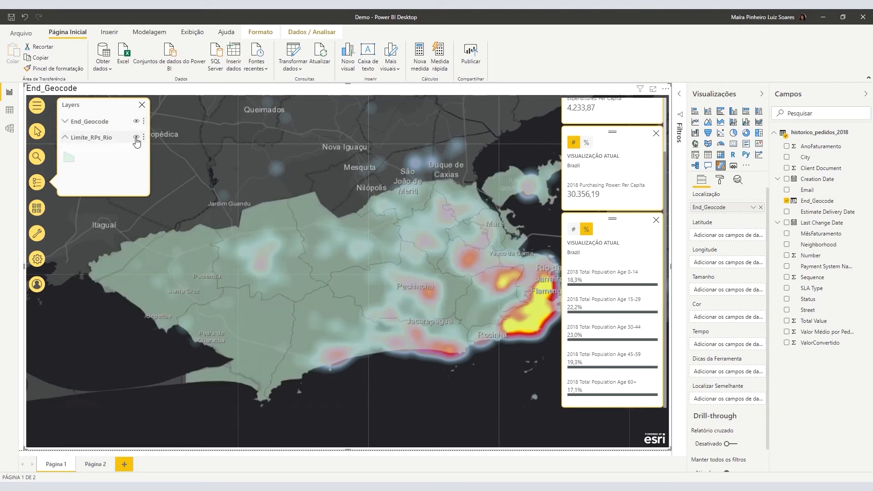
pyautogui.click(135, 138)
pyautogui.click(142, 105)
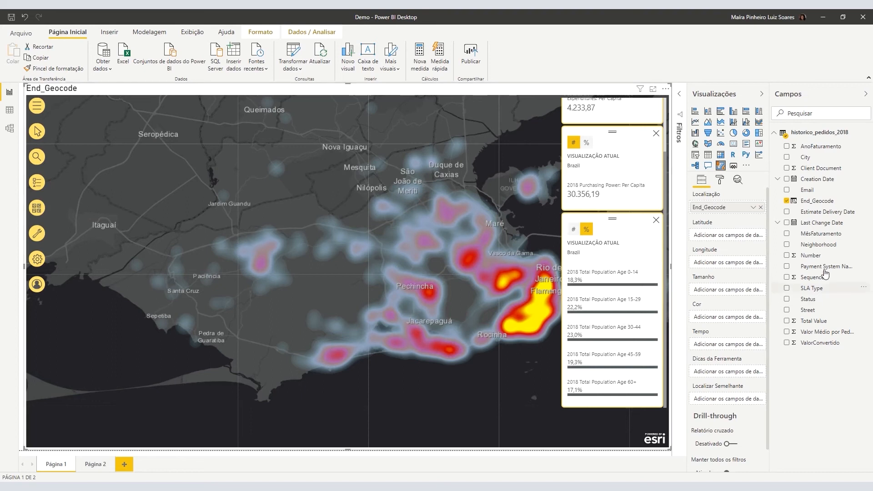
# Size the order points by Total Value and zoom into the Barra da Tijuca coast.
pyautogui.moveTo(821, 325); pyautogui.dragTo(737, 292)
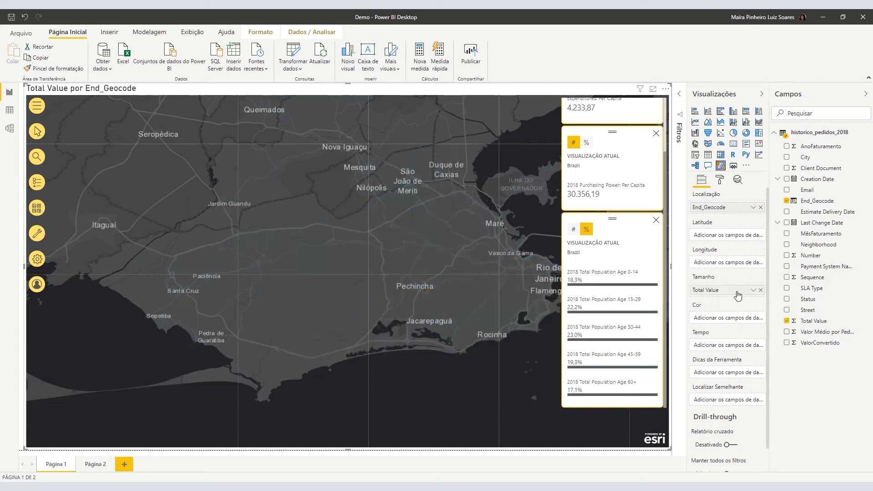
pyautogui.scroll(5, 447, 352)
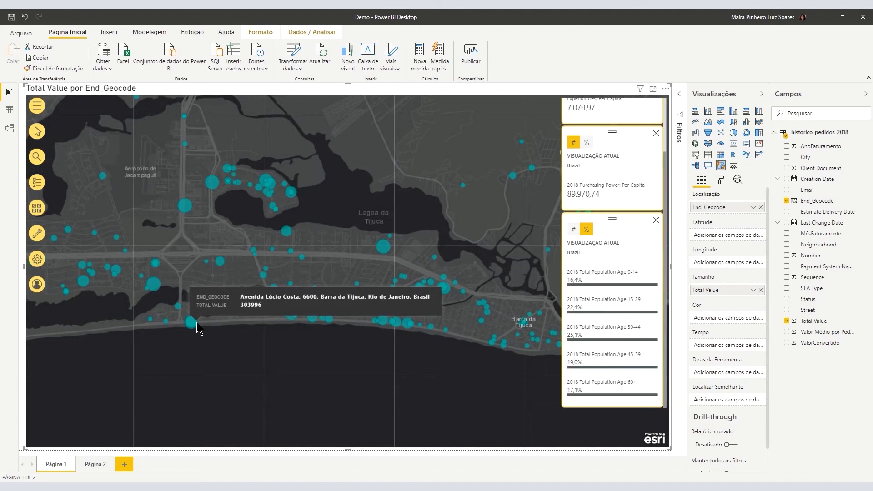
pyautogui.moveTo(383, 251)
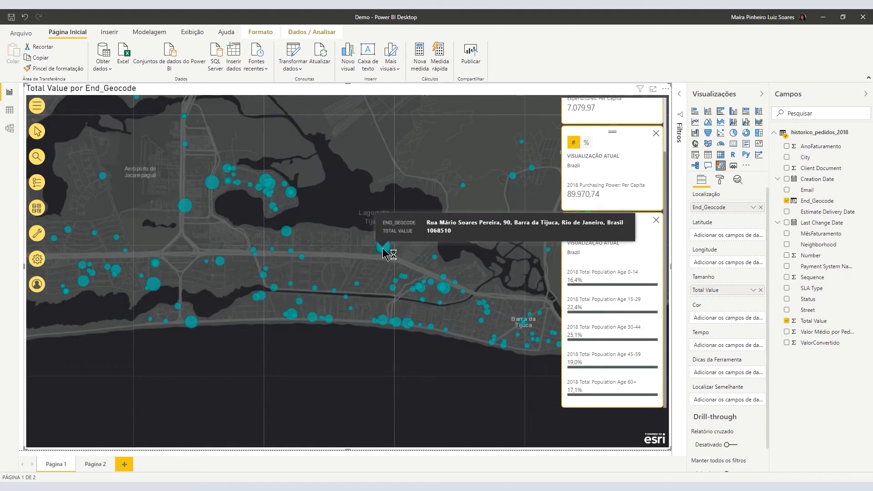
pyautogui.moveTo(477, 357); pyautogui.dragTo(370, 372)
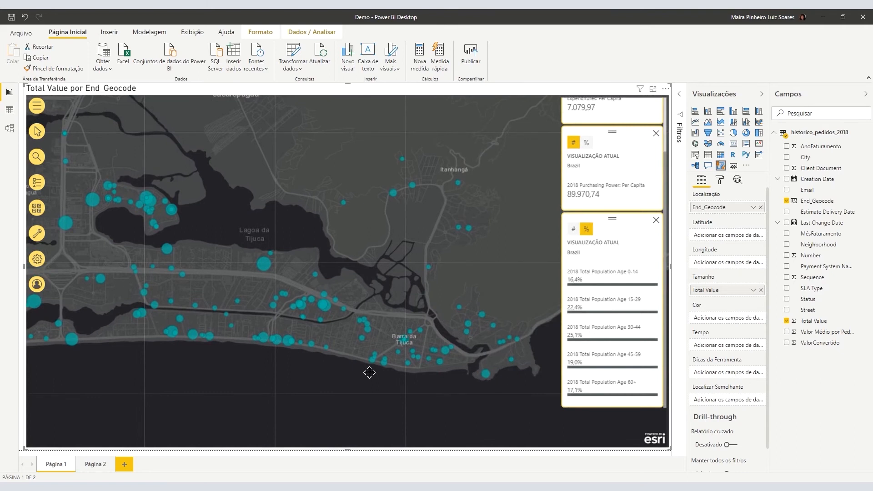
pyautogui.click(39, 182)
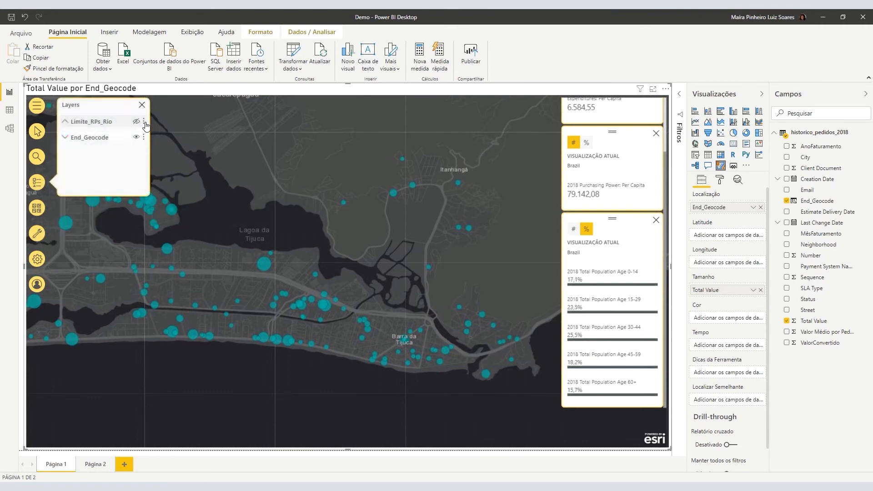
# Set End_Geocode's size symbology, natural breaks, to a 54px maximum bubble size.
pyautogui.click(143, 137)
pyautogui.click(127, 156)
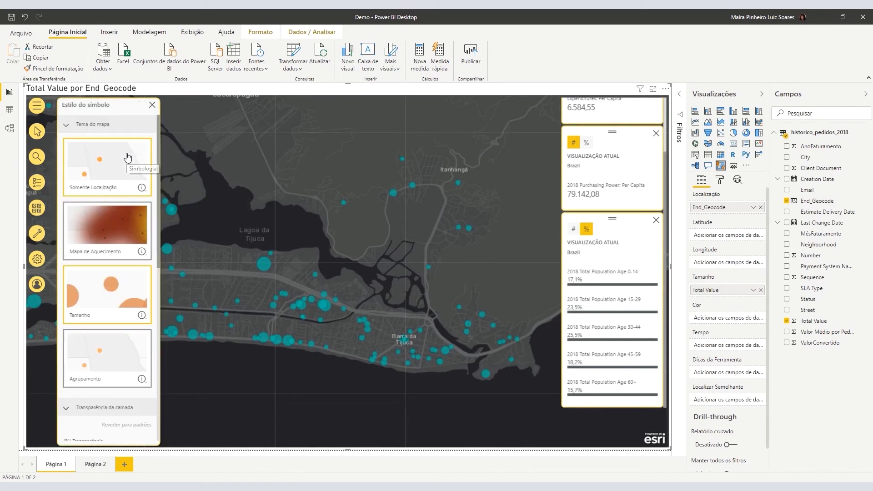
pyautogui.click(132, 318)
pyautogui.click(118, 416)
pyautogui.click(117, 419)
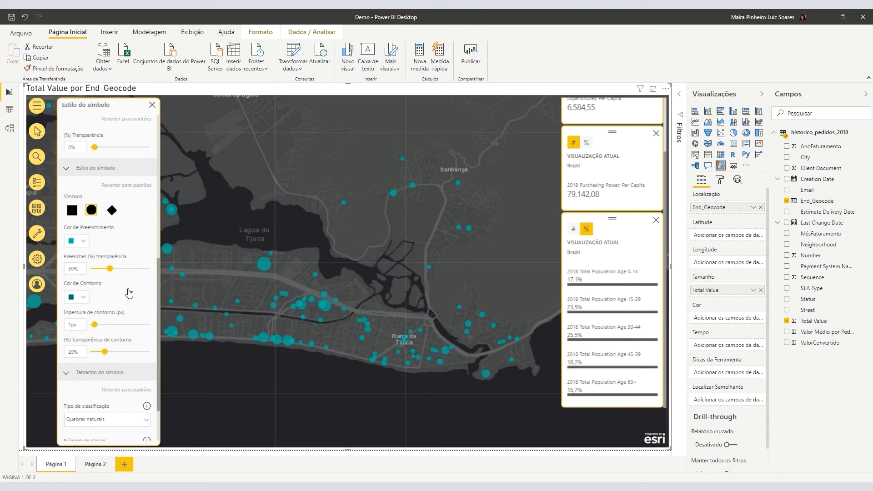
pyautogui.scroll(-3, 129, 293)
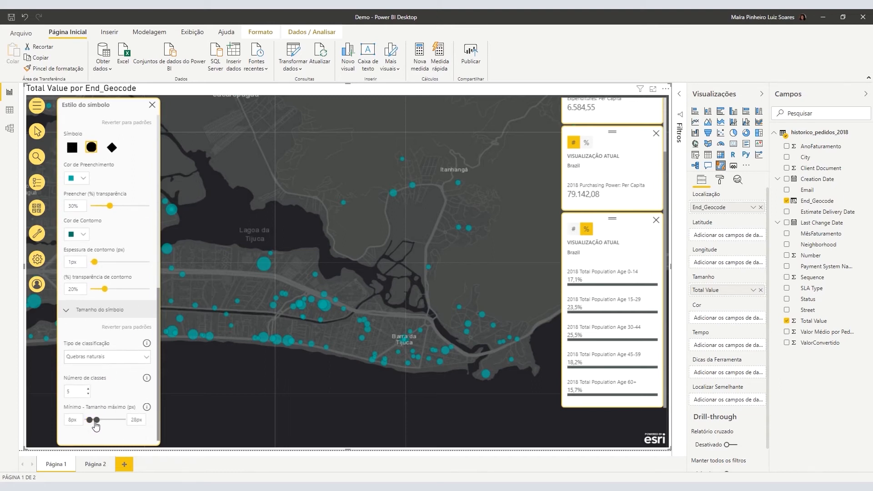
pyautogui.moveTo(96, 420); pyautogui.dragTo(105, 419)
pyautogui.click(153, 105)
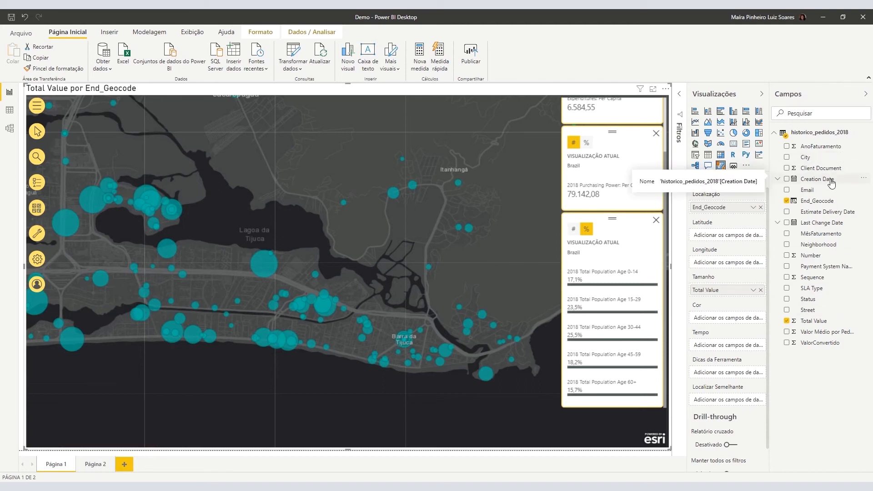
# Use Creation Date as the map's time field, play the 2018 timeline, and zoom to Rio.
pyautogui.moveTo(825, 184); pyautogui.dragTo(731, 346)
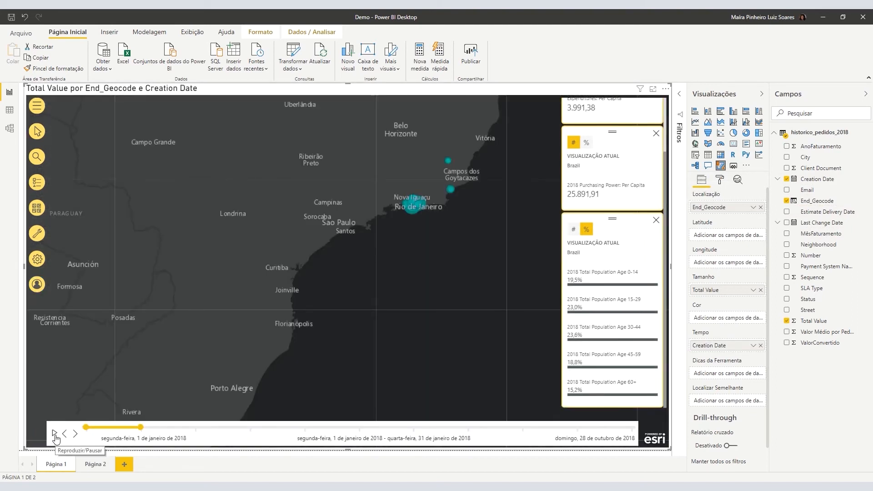
pyautogui.click(55, 437)
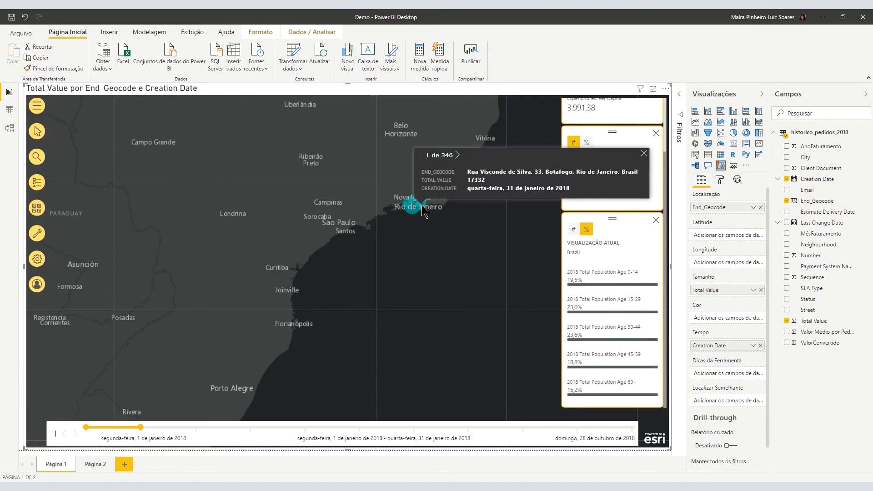
pyautogui.scroll(5, 415, 203)
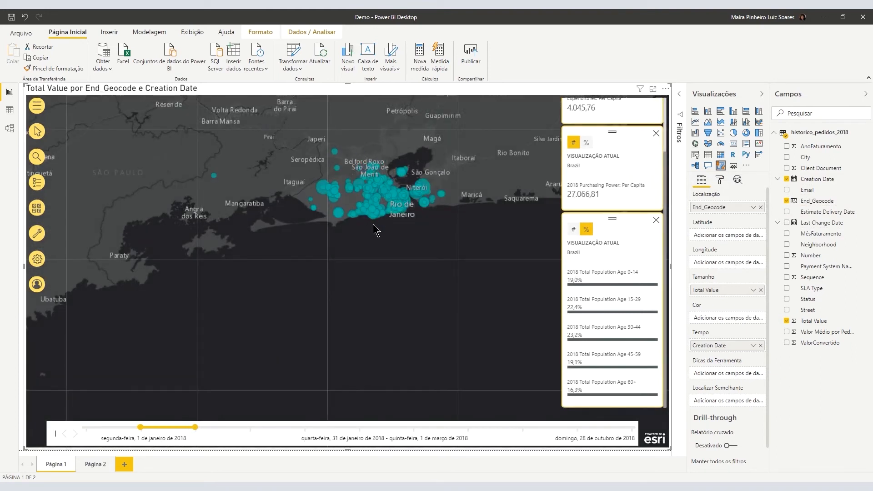
pyautogui.scroll(2, 373, 220)
pyautogui.moveTo(372, 219); pyautogui.dragTo(373, 254)
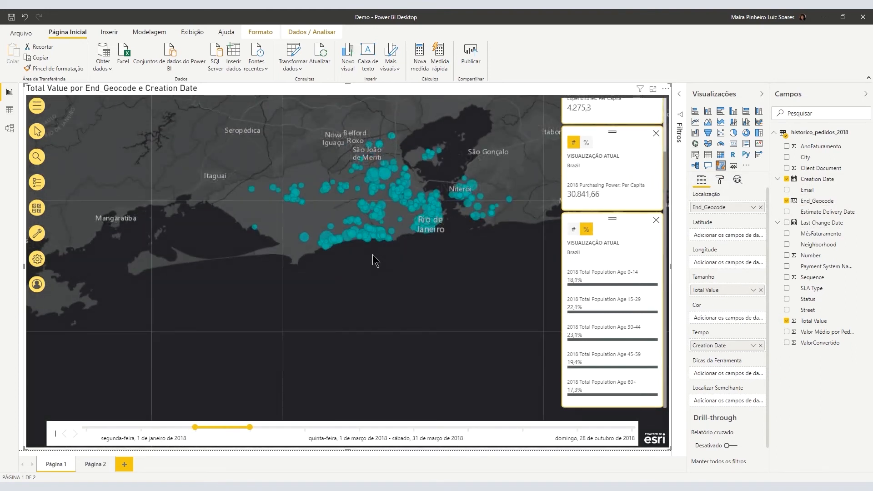
pyautogui.scroll(1, 375, 249)
pyautogui.scroll(-2, 374, 272)
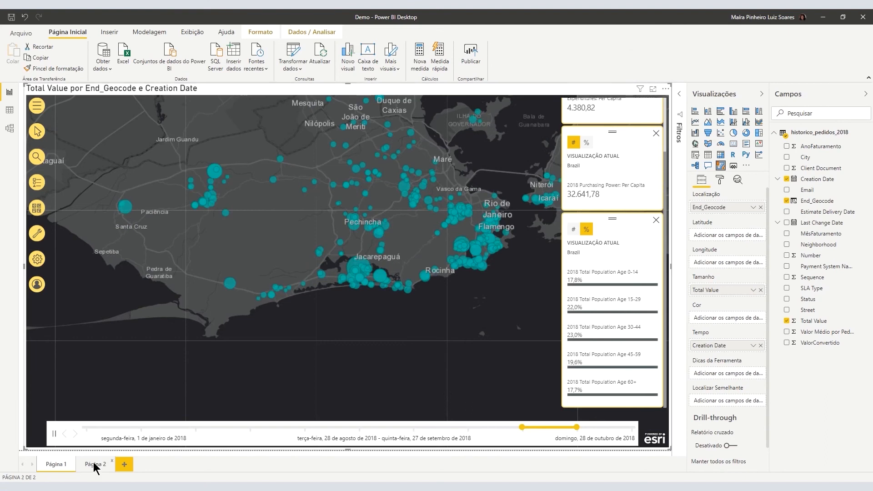
# On Página 2, toggle a neighbourhood-bar cross-filter on and off, then open the map's Infográficos.
pyautogui.click(95, 464)
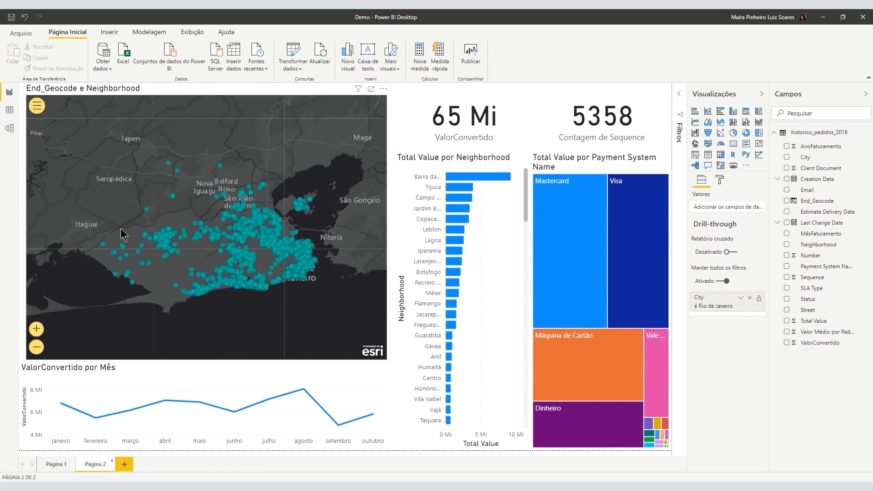
pyautogui.click(37, 106)
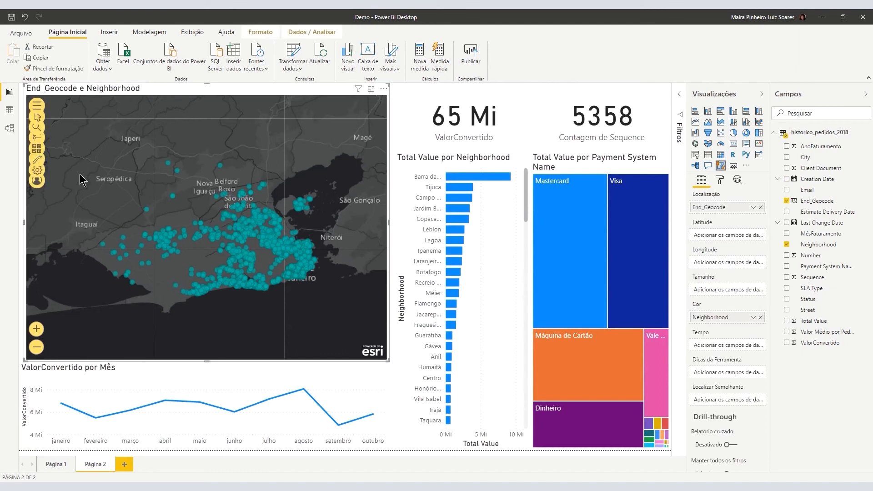
pyautogui.click(36, 182)
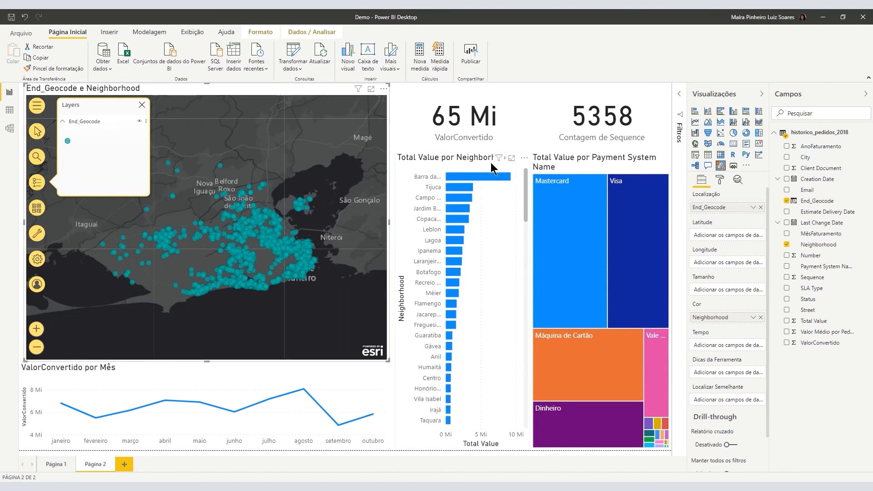
pyautogui.click(488, 174)
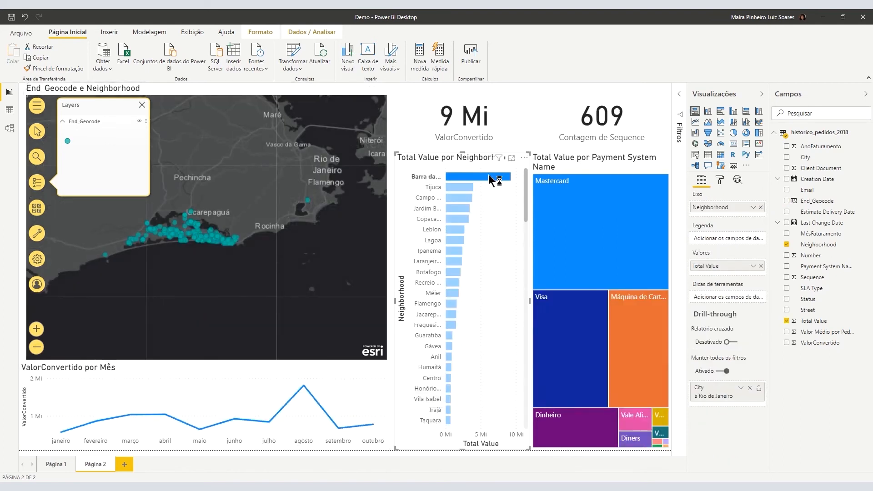
pyautogui.click(488, 175)
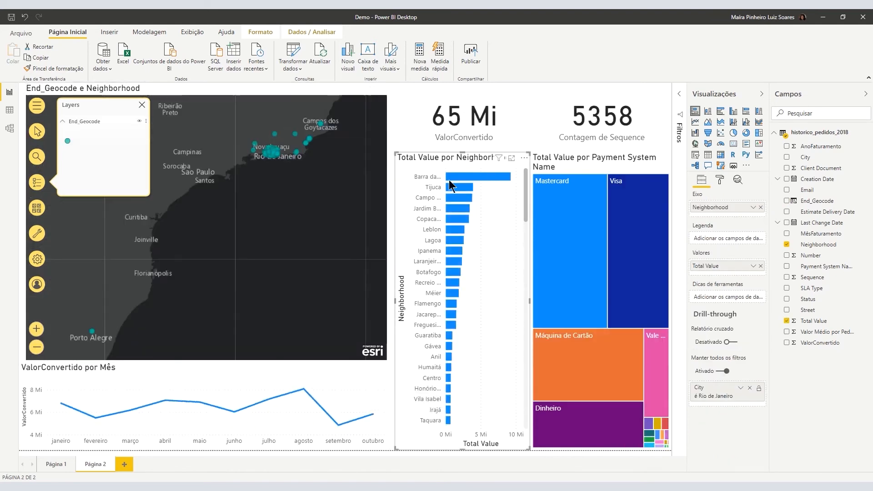
pyautogui.click(40, 234)
pyautogui.click(59, 231)
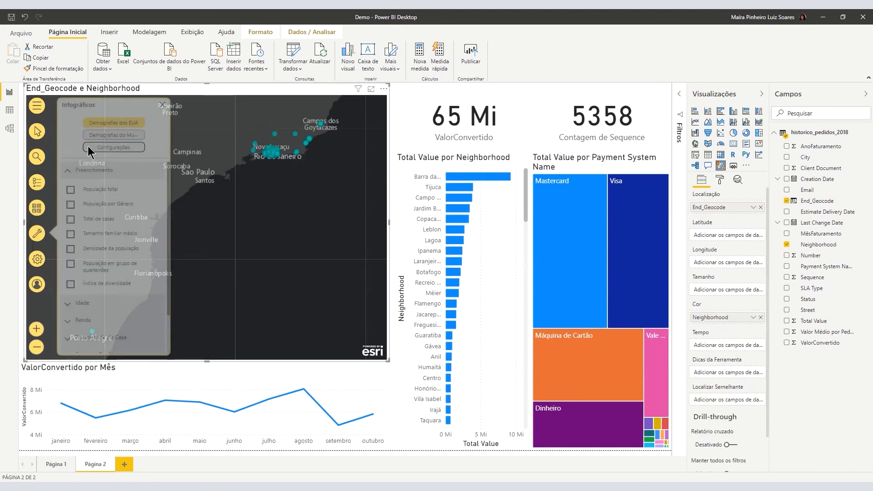
# Search 'li' and add Limite_RPs_Rio to the Página 2 map, checking the Guaratiba area.
pyautogui.click(40, 238)
pyautogui.click(59, 233)
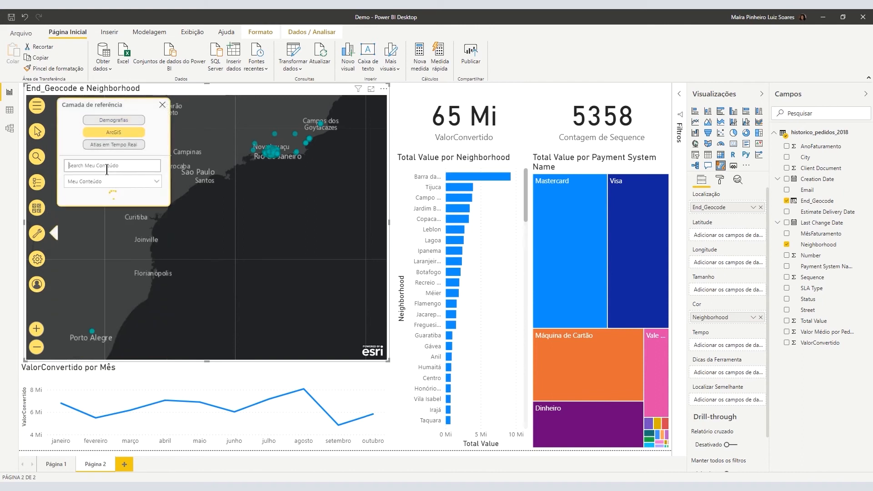
pyautogui.write('limites')
pyautogui.click(151, 258)
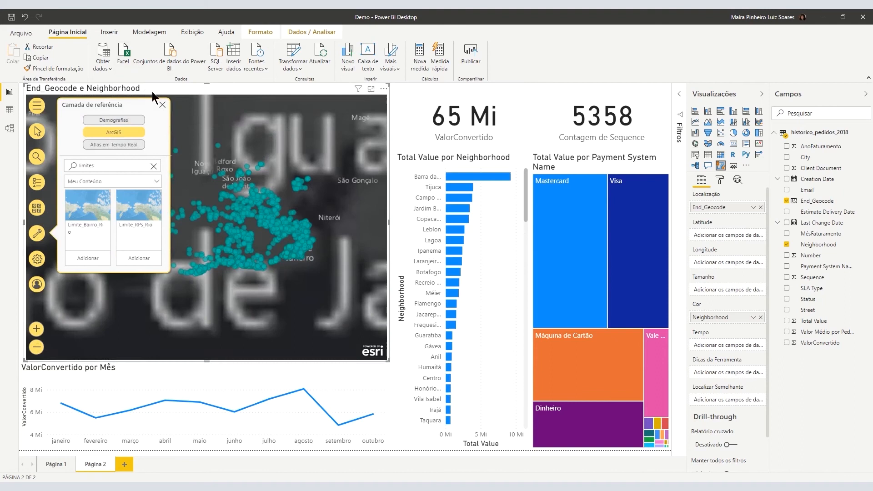
pyautogui.click(38, 132)
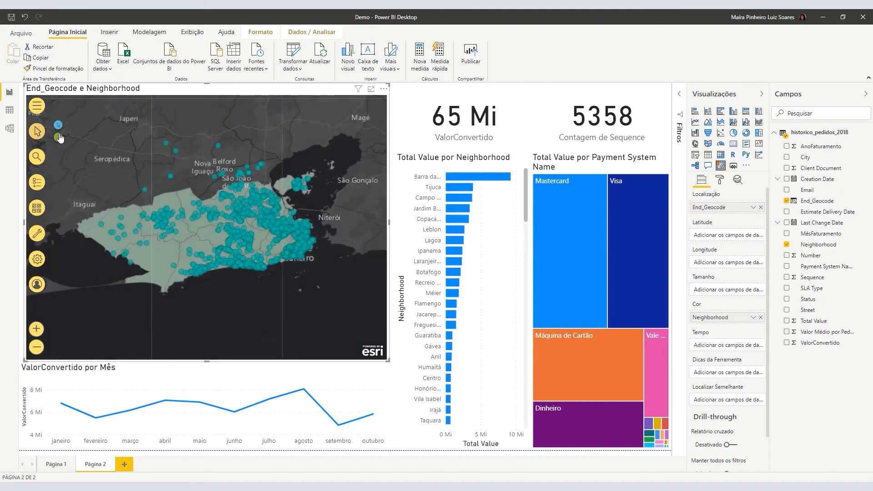
pyautogui.click(146, 257)
pyautogui.click(40, 180)
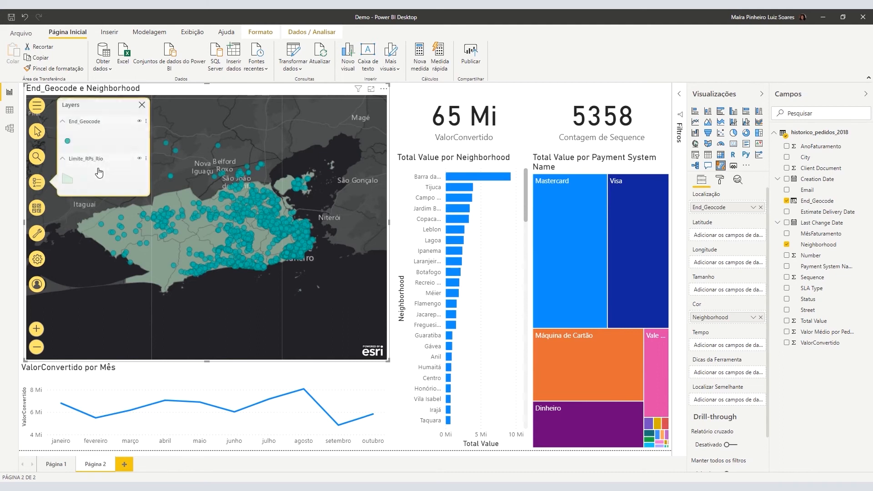
# Lasso-select the order points around Tijuca and Maracanã on the map.
pyautogui.click(41, 136)
pyautogui.click(55, 144)
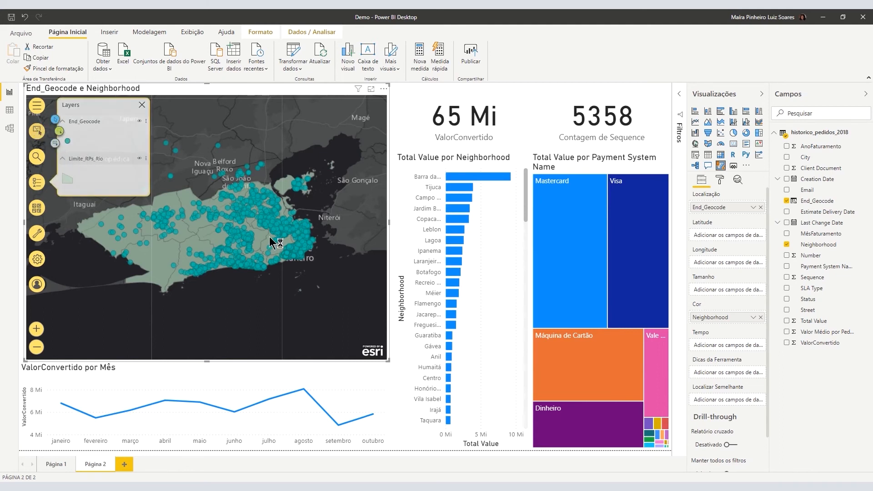
pyautogui.scroll(2, 282, 251)
pyautogui.scroll(2, 284, 257)
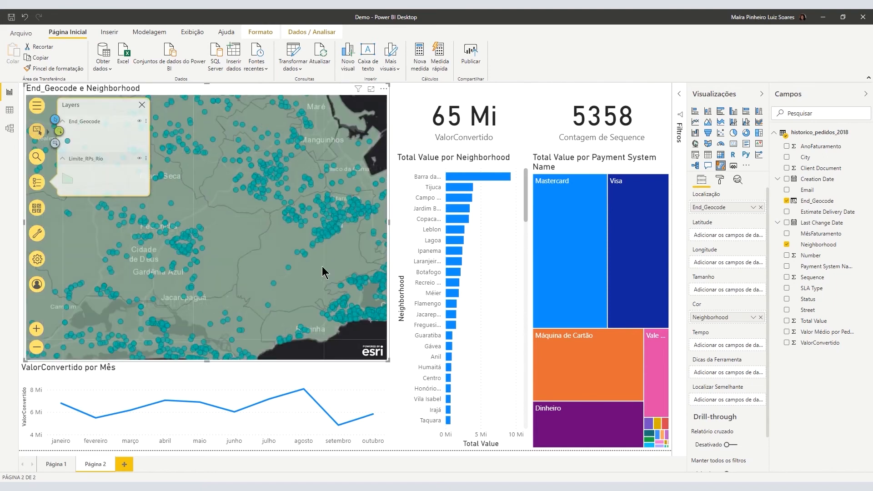
pyautogui.moveTo(322, 267); pyautogui.dragTo(241, 150)
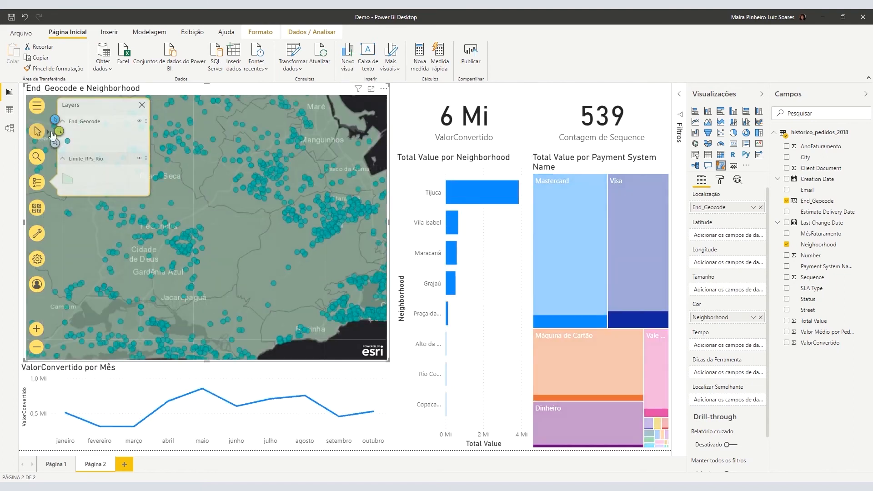
pyautogui.click(56, 144)
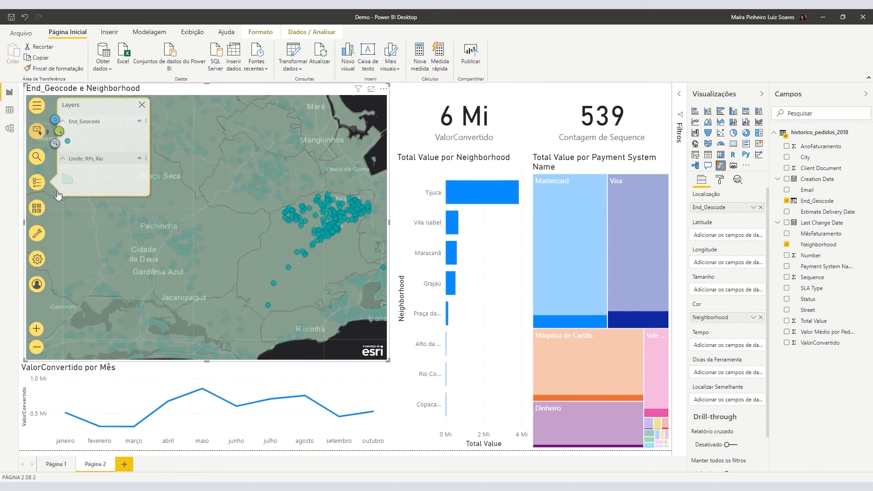
# Remove the Limite_RPs_Rio layer from Layers, restoring totals of 65 Mi and 5358 orders.
pyautogui.click(142, 107)
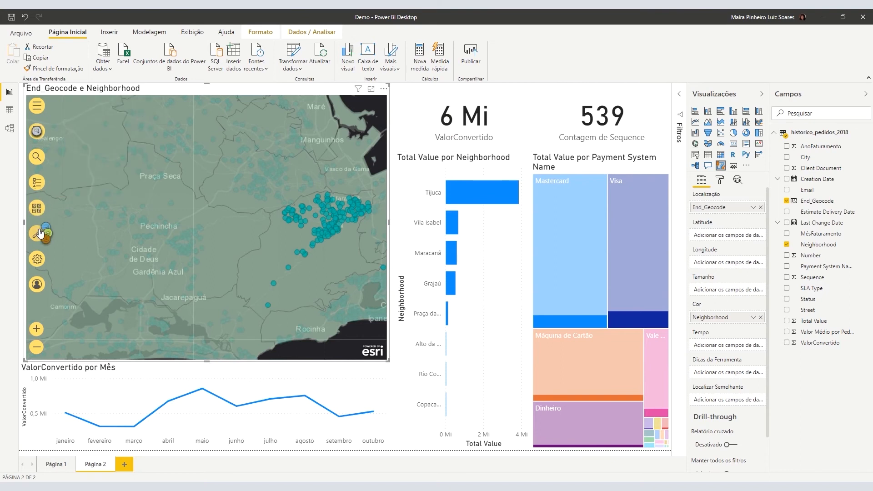
pyautogui.click(35, 182)
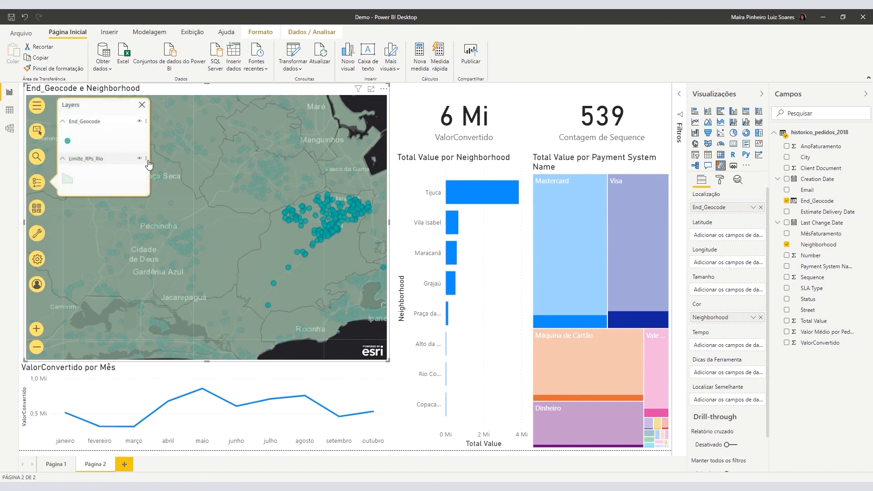
pyautogui.click(146, 159)
pyautogui.click(120, 195)
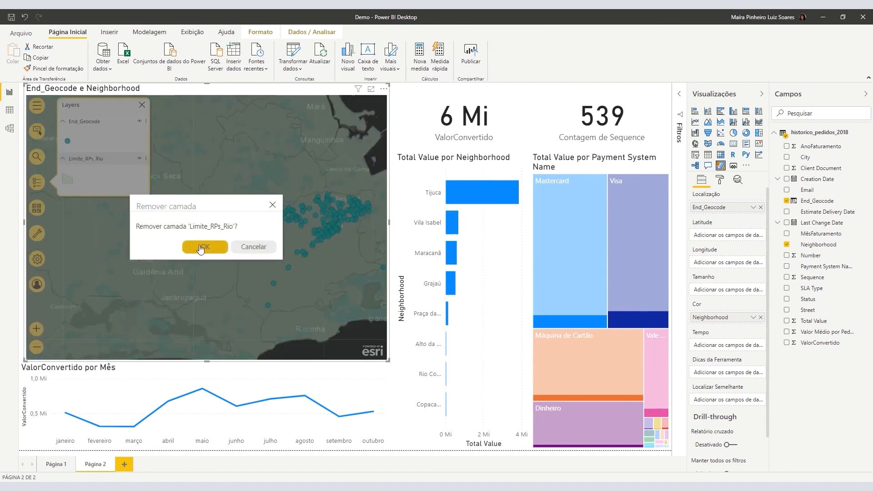
pyautogui.click(207, 248)
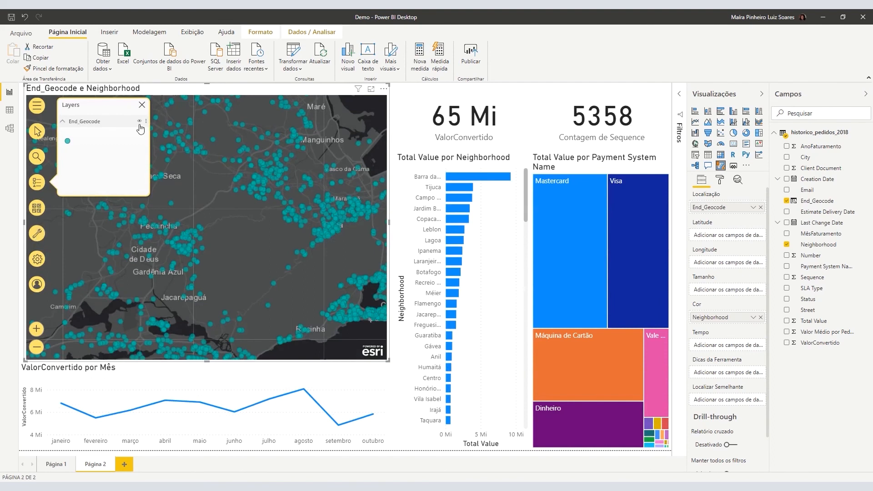
pyautogui.click(141, 105)
# Start a travel-time area with a Tijuca order and a Méier order as starting locations.
pyautogui.click(37, 233)
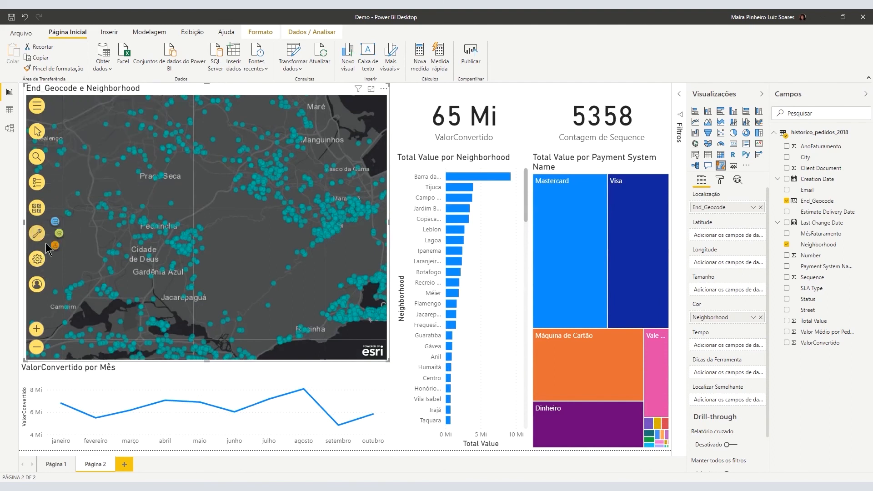
pyautogui.click(55, 246)
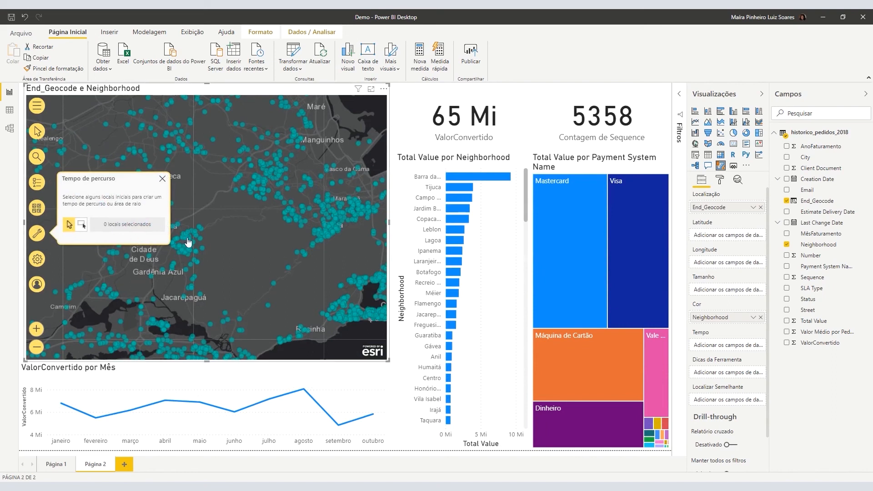
pyautogui.moveTo(340, 227)
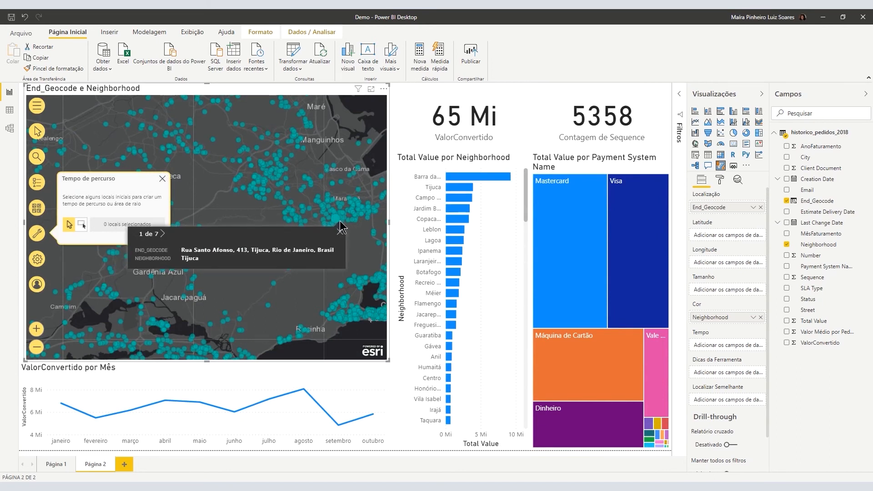
pyautogui.scroll(2, 340, 228)
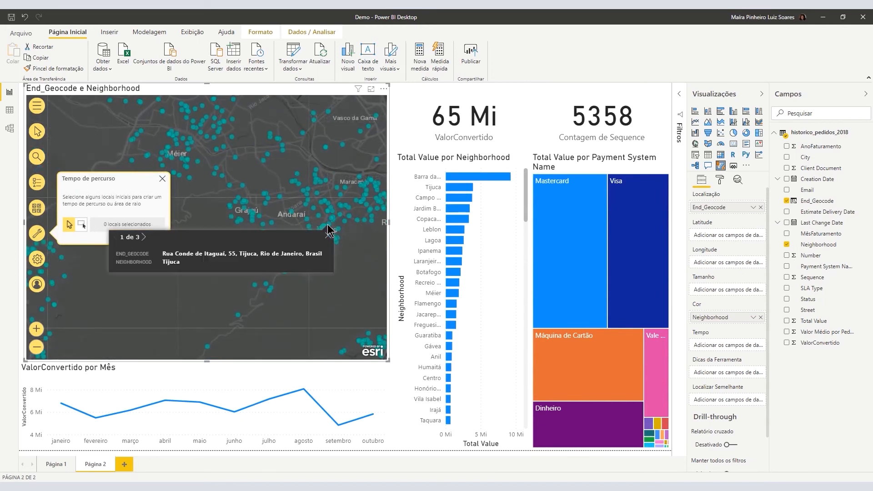
pyautogui.click(327, 229)
pyautogui.click(218, 133)
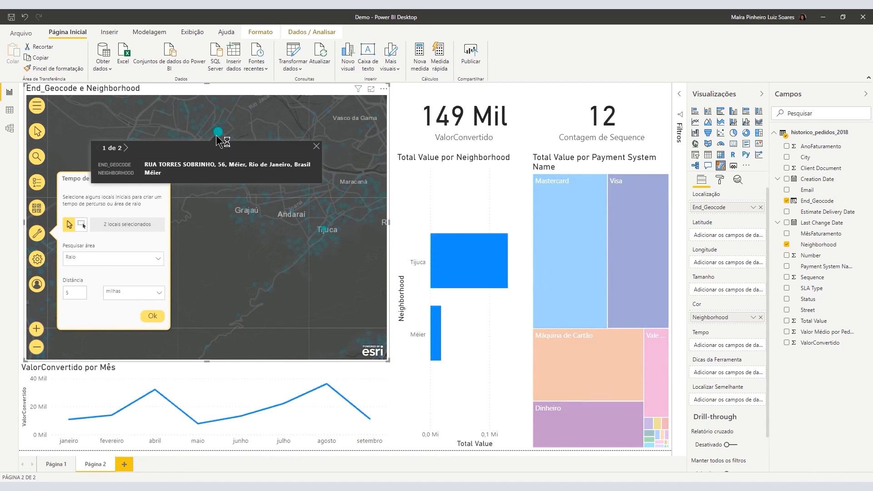
# Set Pesquisar área to Tempo de percurso, 10 minutos, and generate the areas.
pyautogui.click(86, 265)
pyautogui.click(83, 289)
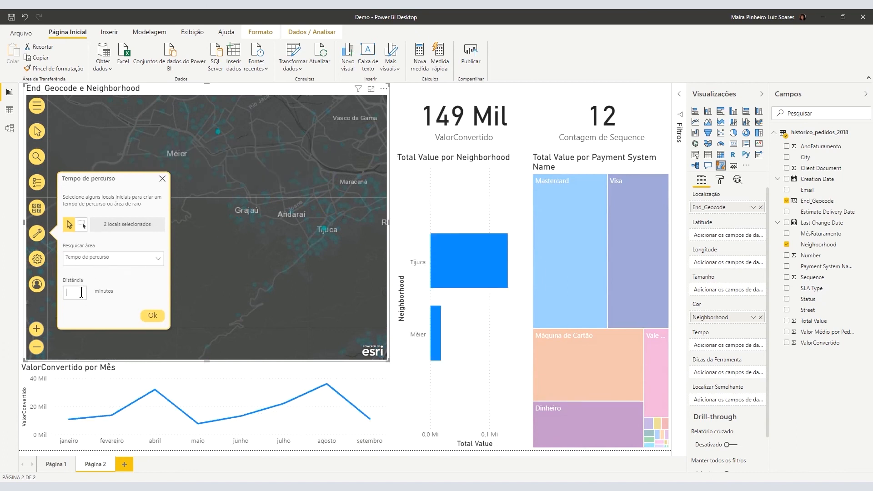
pyautogui.click(154, 318)
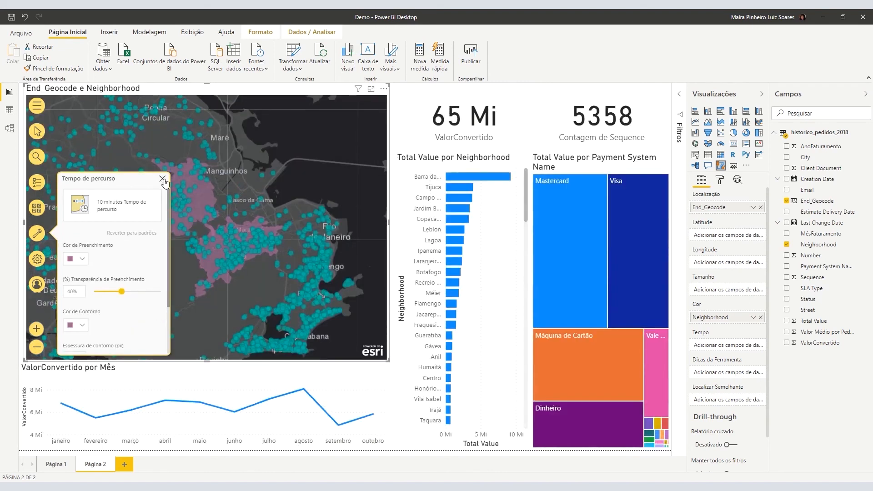
pyautogui.click(163, 179)
pyautogui.scroll(2, 184, 258)
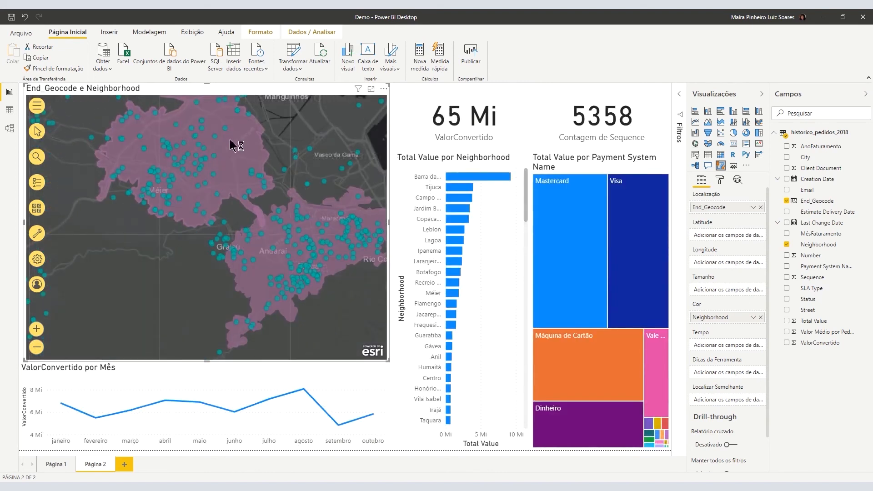
pyautogui.scroll(-2, 291, 181)
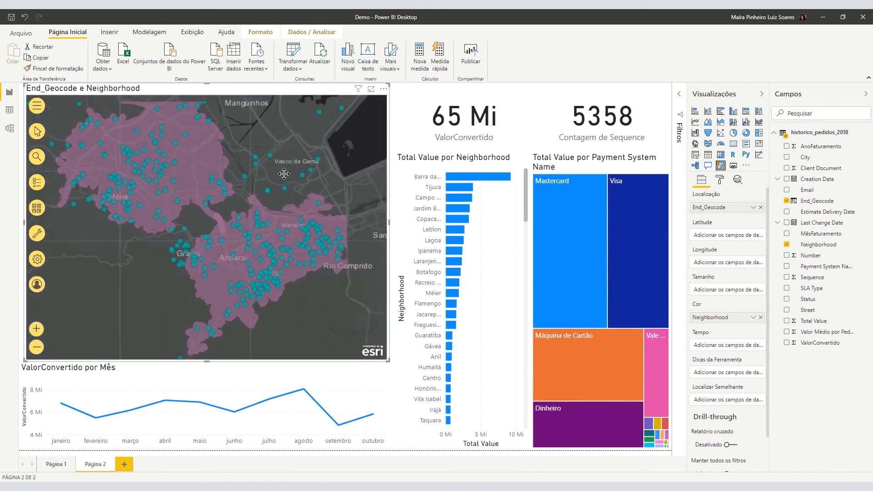
pyautogui.scroll(3, 289, 180)
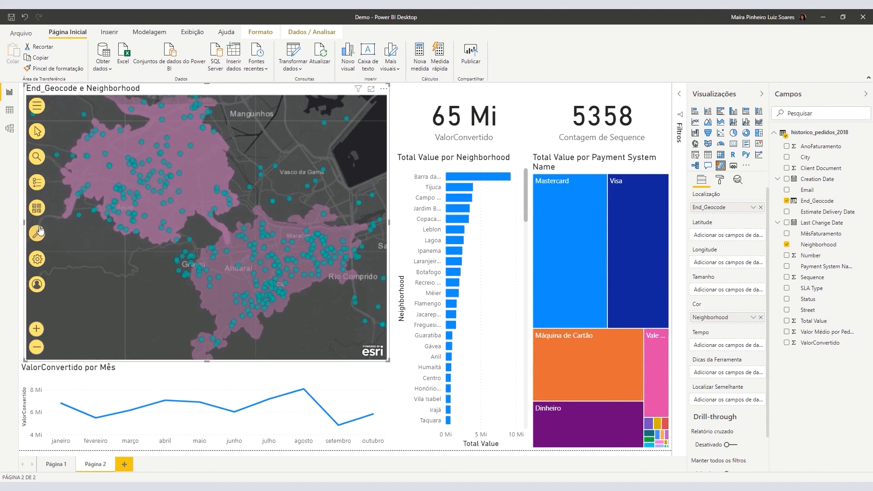
# Select by map area, clicking the Méier and then southern Tijuca area (6 Mi, 525 orders).
pyautogui.click(39, 183)
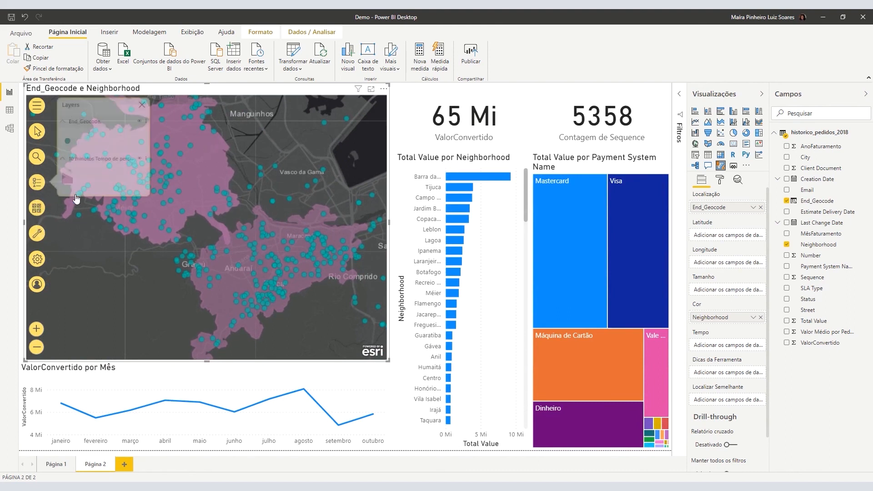
pyautogui.click(42, 134)
pyautogui.click(55, 145)
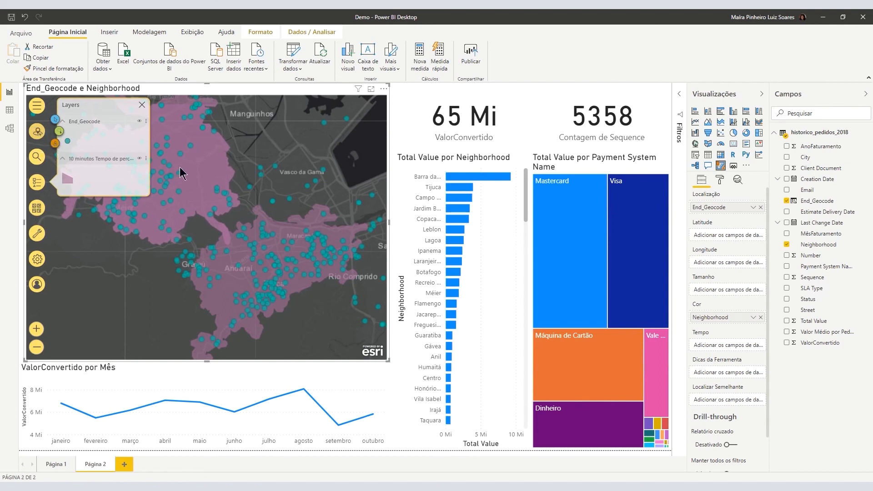
pyautogui.click(202, 159)
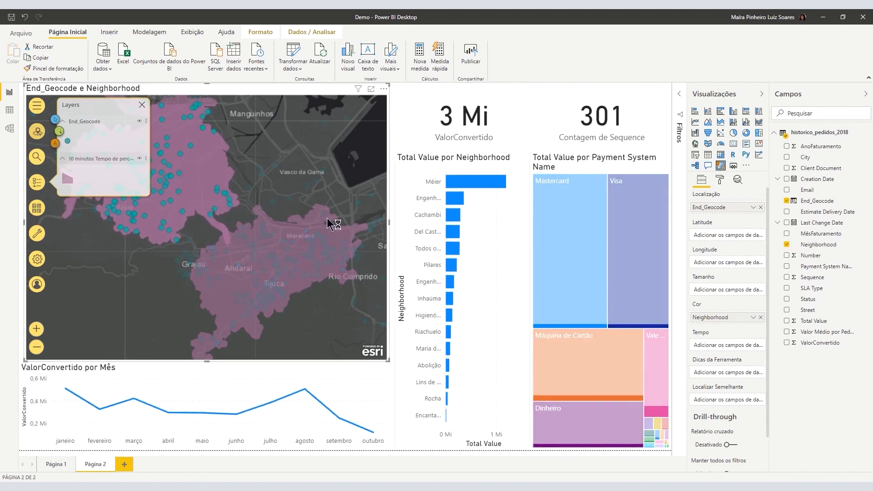
pyautogui.click(243, 250)
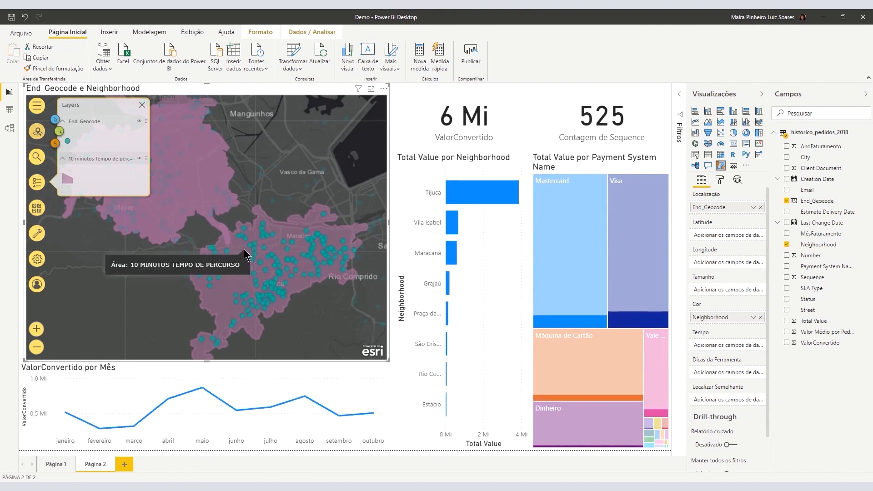